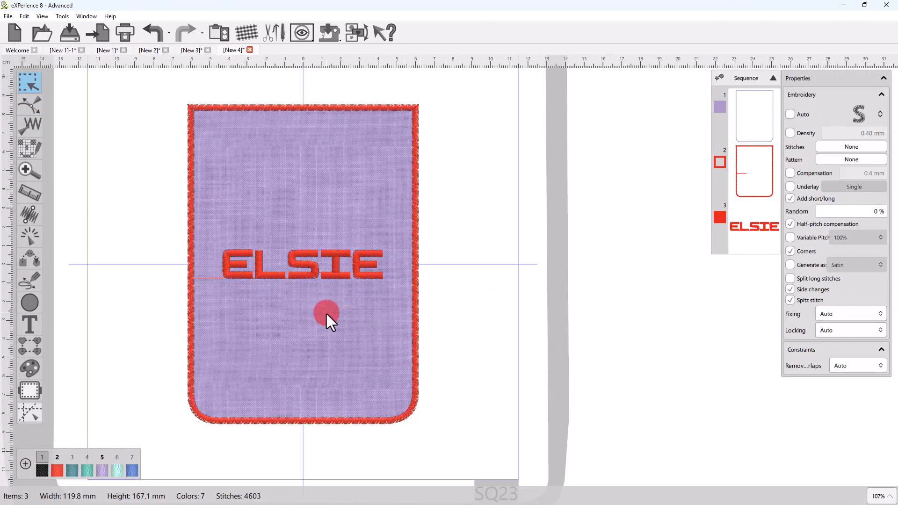
# Step: Change the wave-shaped outline's stitch type to the S-shaped satin outline
pyautogui.scroll(1, 325, 313)
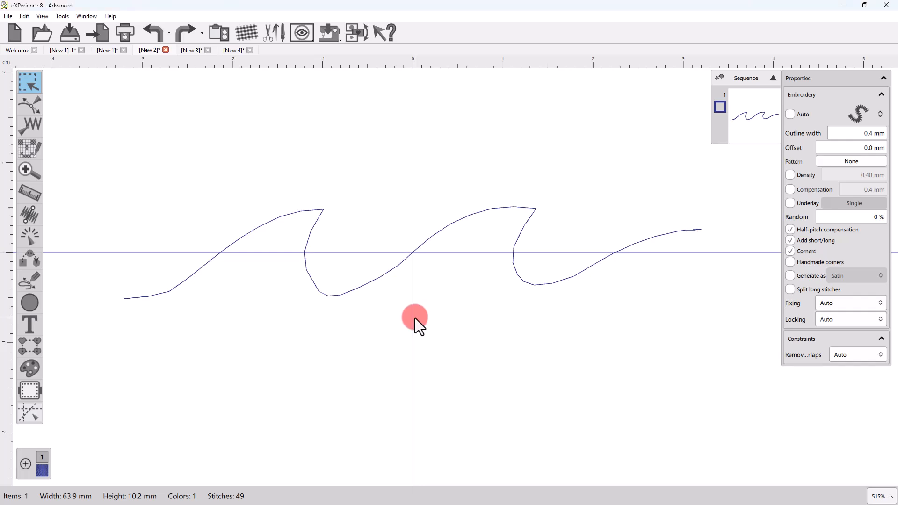
pyautogui.click(405, 261)
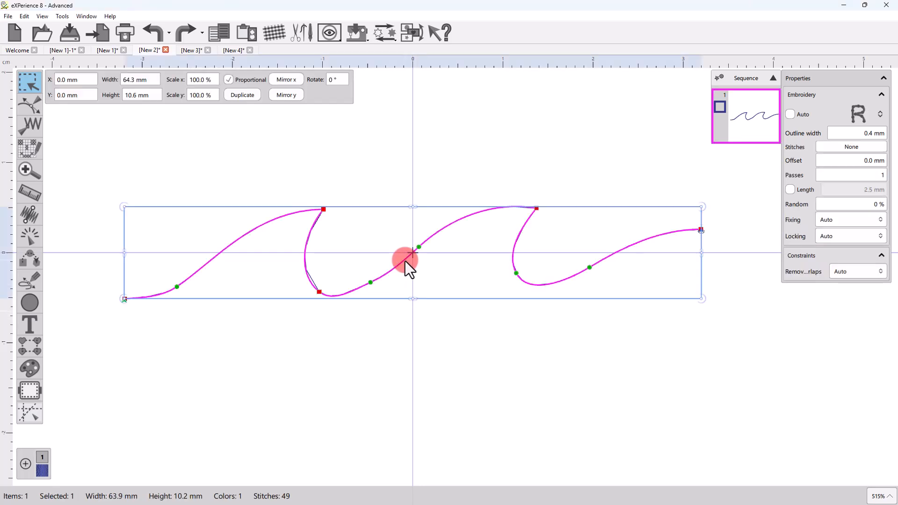
pyautogui.click(868, 116)
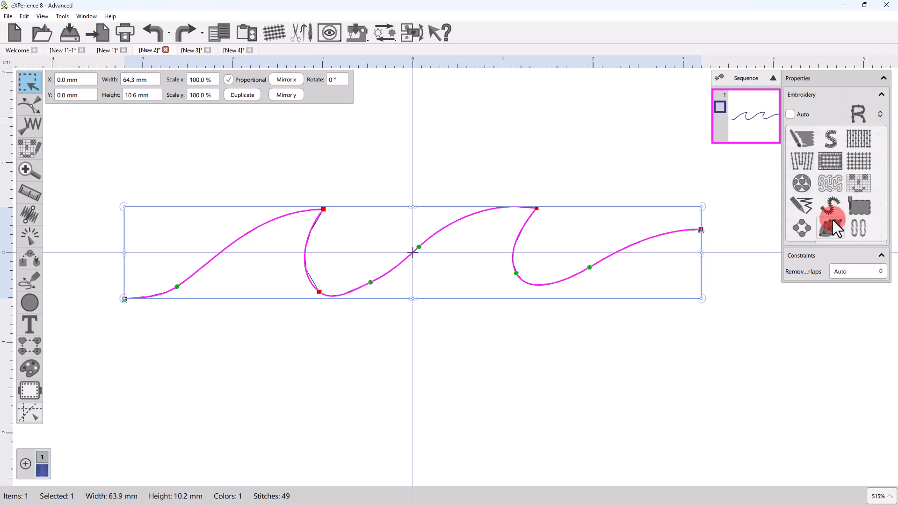
pyautogui.click(828, 210)
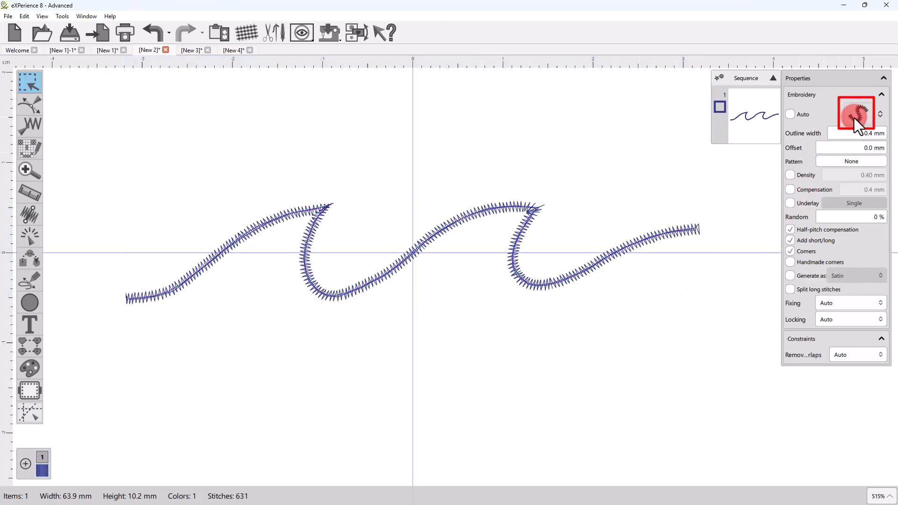
# Step: Draw an open, wavy five-point satin outline about 68 mm wide below the existing wave and deselect it
pyautogui.click(33, 287)
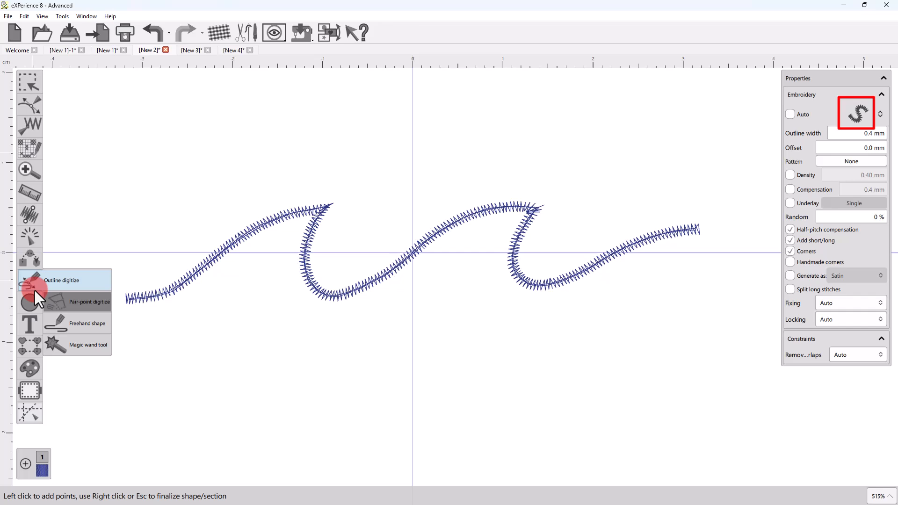
pyautogui.click(132, 375)
pyautogui.click(295, 332)
pyautogui.click(434, 383)
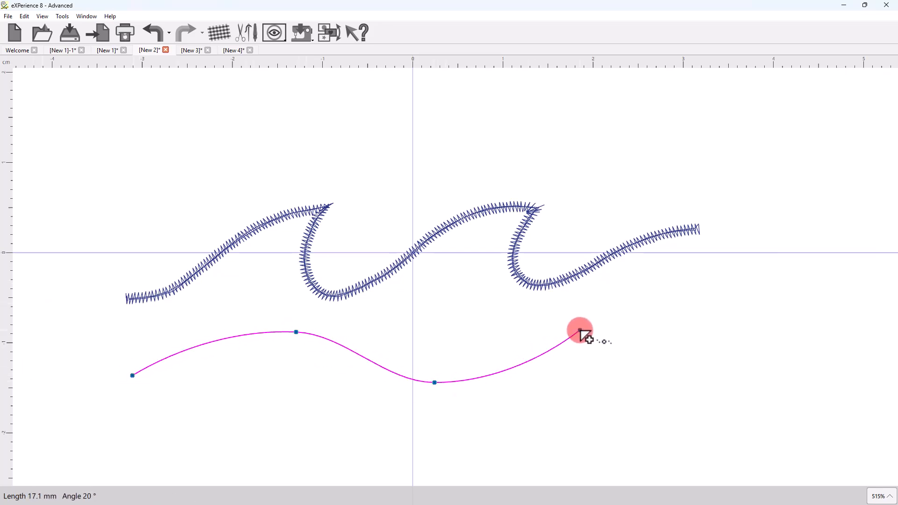
pyautogui.click(580, 330)
pyautogui.click(740, 378)
pyautogui.rightClick(741, 378)
pyautogui.rightClick(740, 378)
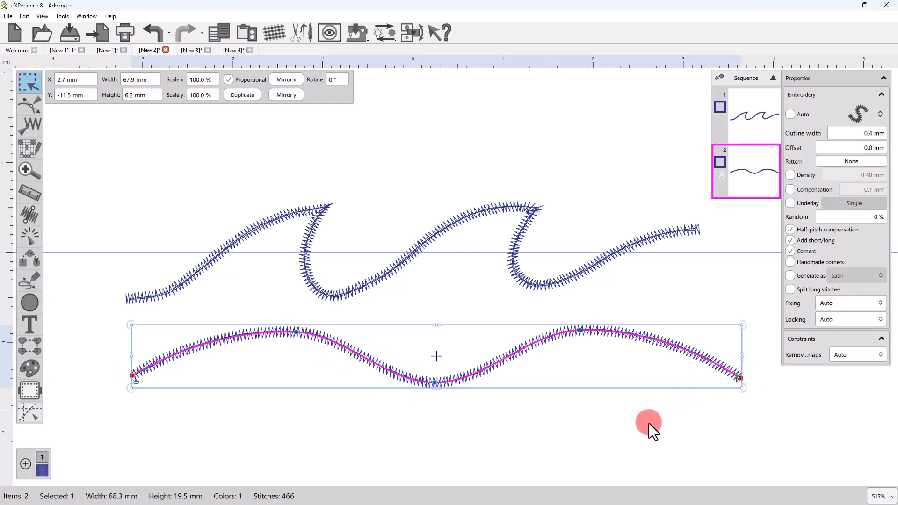
pyautogui.click(653, 439)
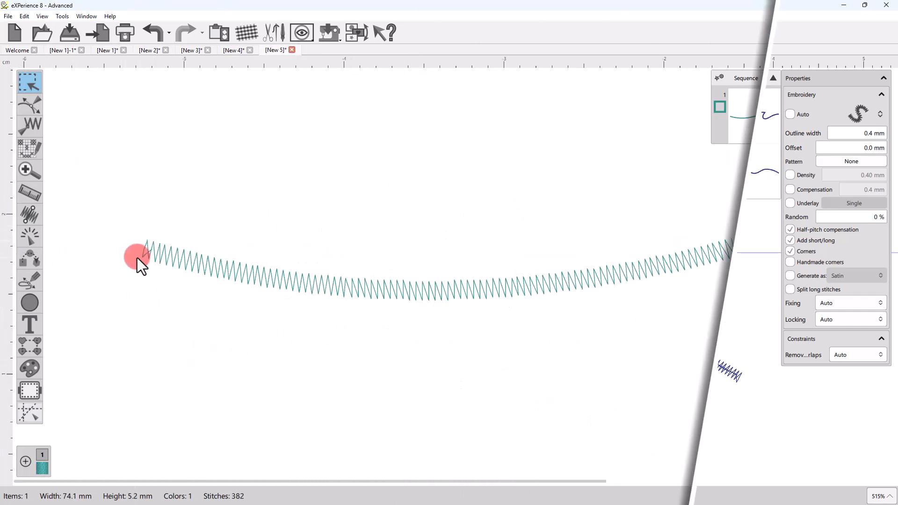
# Step: Simulate the stitching of the teal curved outline from its start to stitch 77 and return to object selection
pyautogui.click(26, 236)
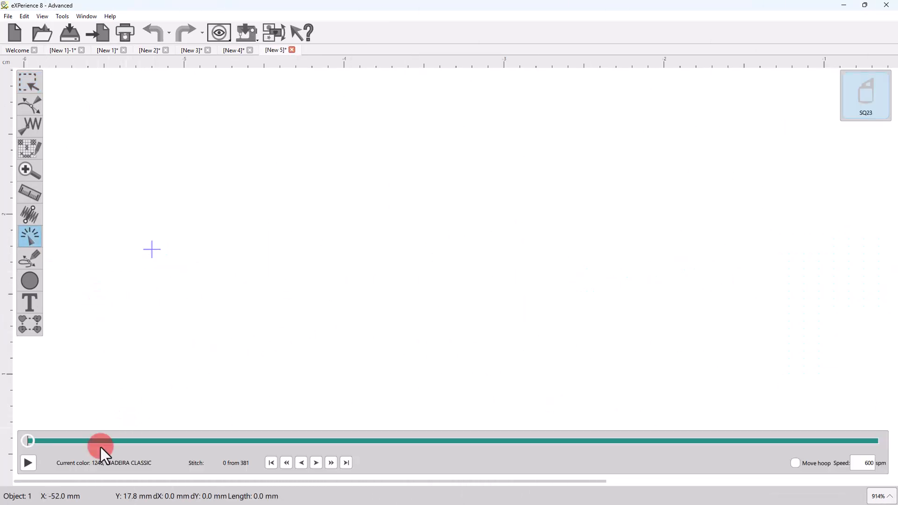
pyautogui.moveTo(29, 442); pyautogui.dragTo(211, 463)
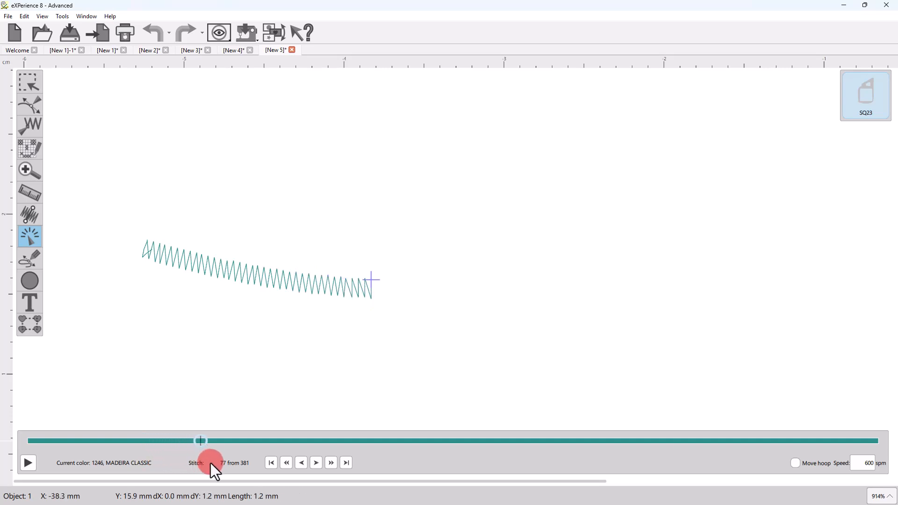
pyautogui.click(28, 83)
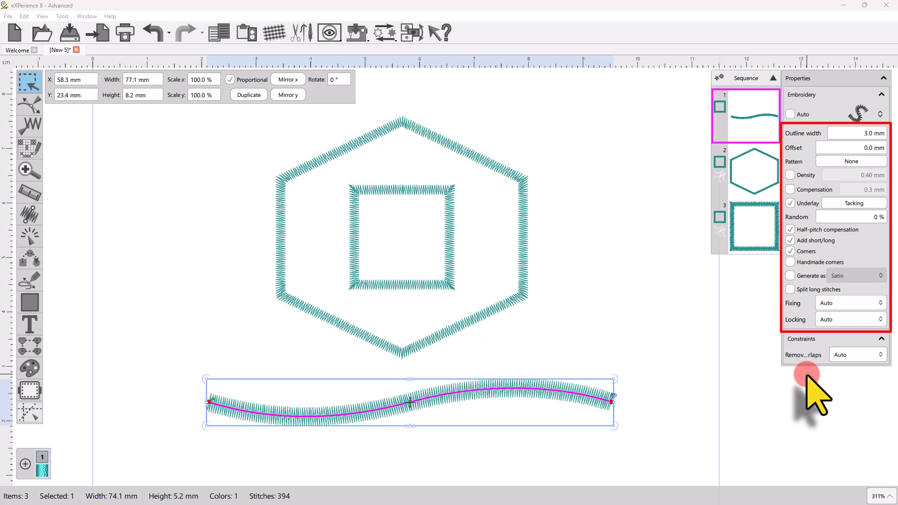
# Step: Try outline widths of 4 mm and 2 mm on the curve below the hexagon and settle on 2.5 mm
pyautogui.click(870, 134)
pyautogui.write('4')
pyautogui.press('Return')
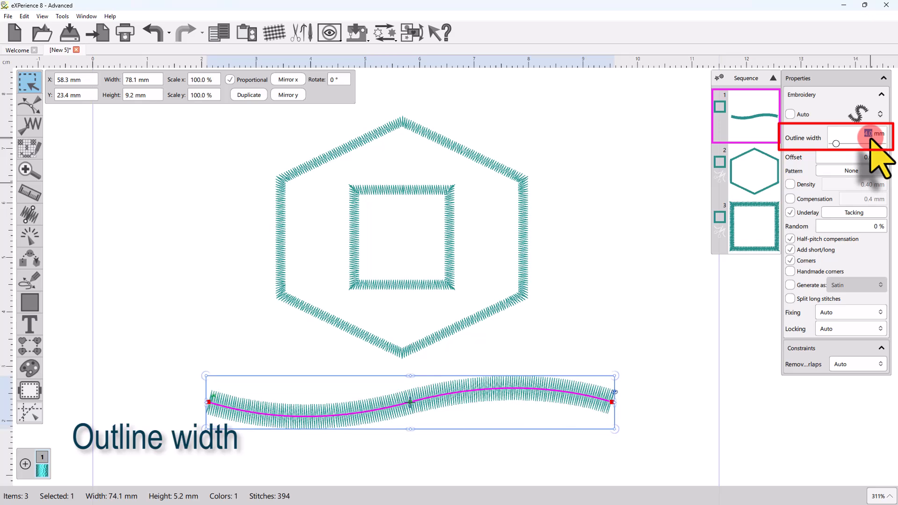
pyautogui.write('2')
pyautogui.press('Return')
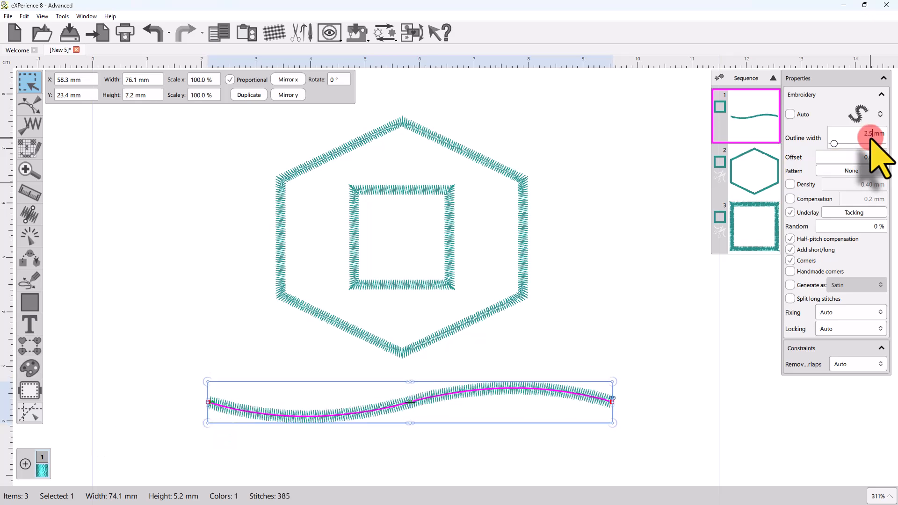
# Step: Select the square inside the hexagon and set its outline offset to 1 mm
pyautogui.click(355, 251)
pyautogui.scroll(2, 360, 251)
pyautogui.scroll(1, 360, 251)
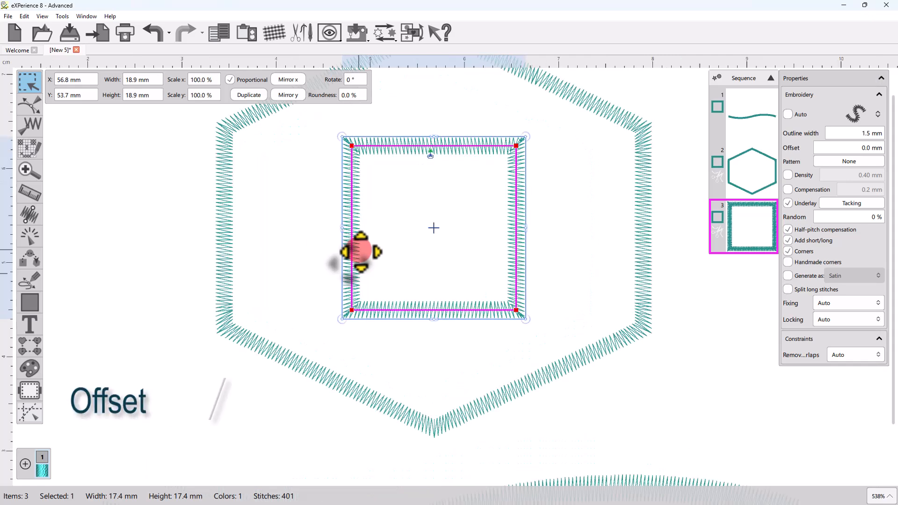
pyautogui.click(859, 148)
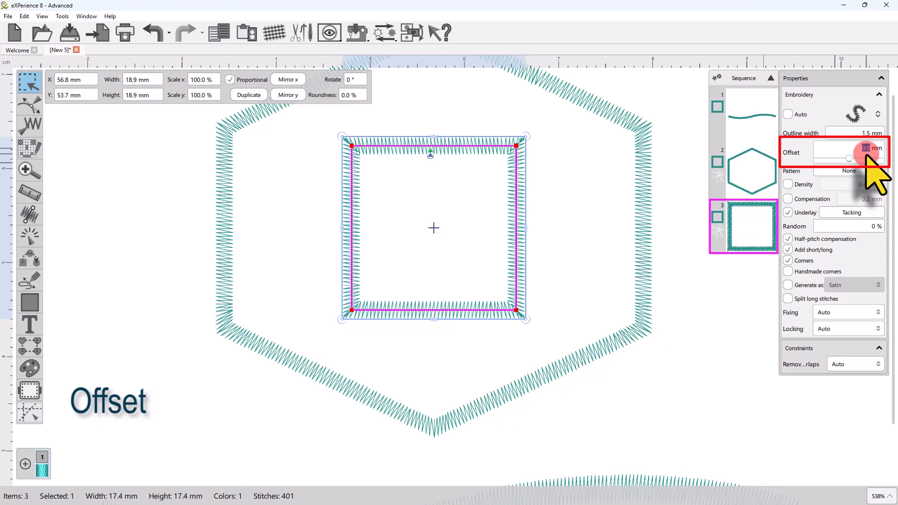
pyautogui.click(846, 152)
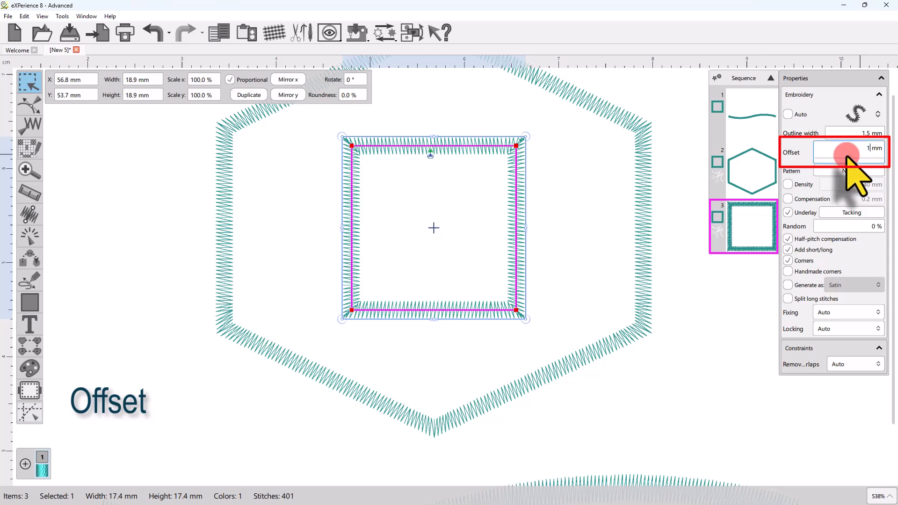
pyautogui.press('Return')
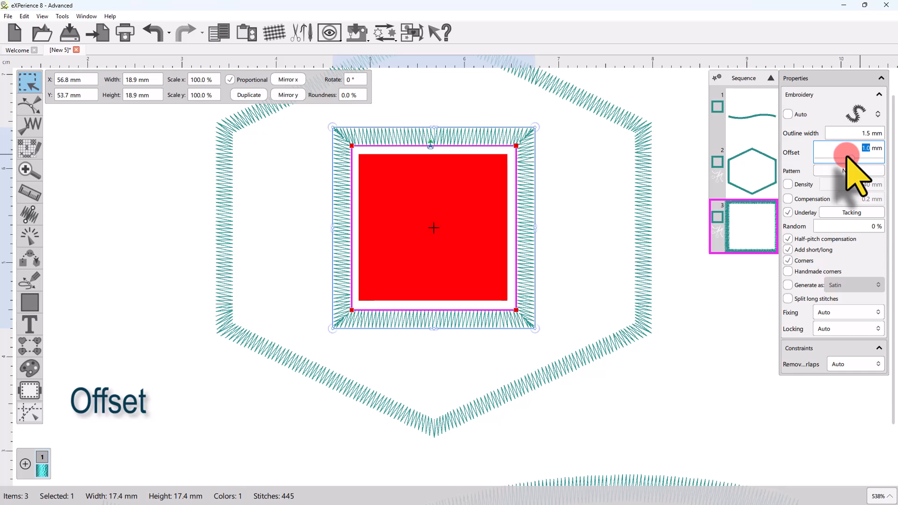
# Step: Try offsets of 3 mm and -1 mm on the square's outline and reset the offset to 0 mm
pyautogui.press('Return')
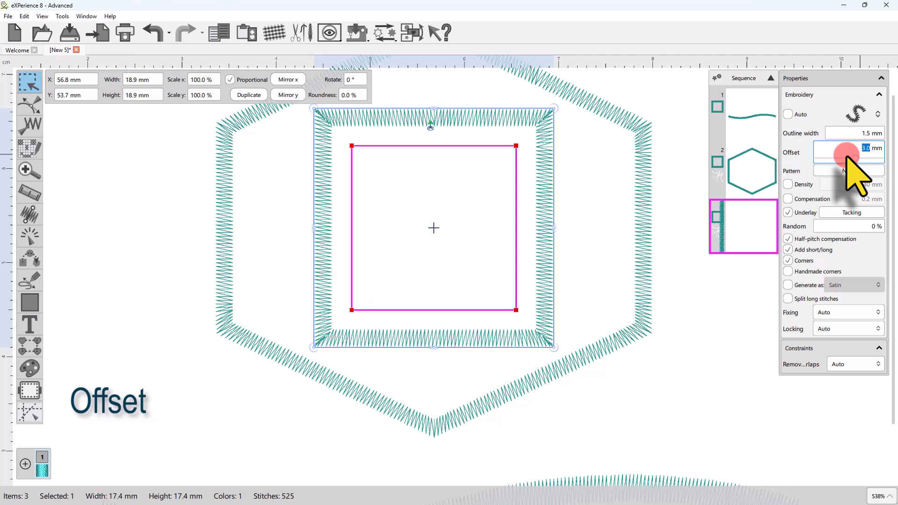
pyautogui.write('-1')
pyautogui.press('Return')
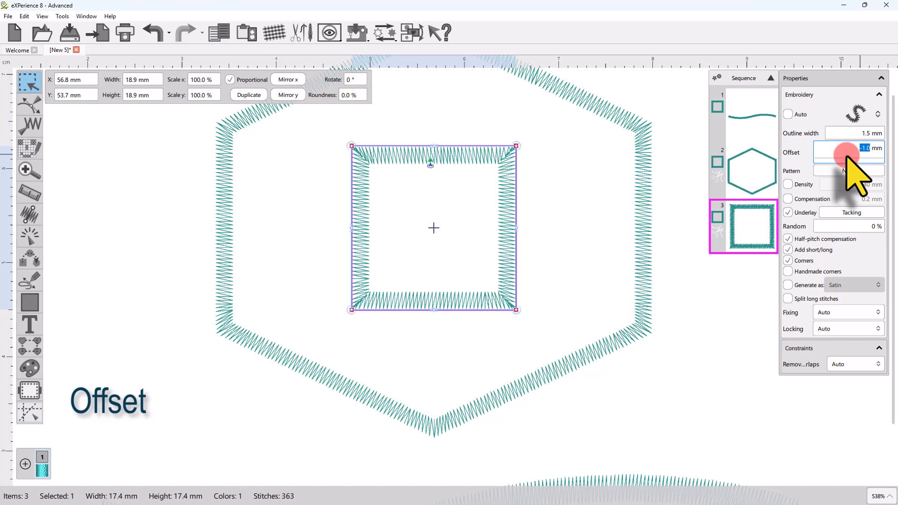
pyautogui.press('Return')
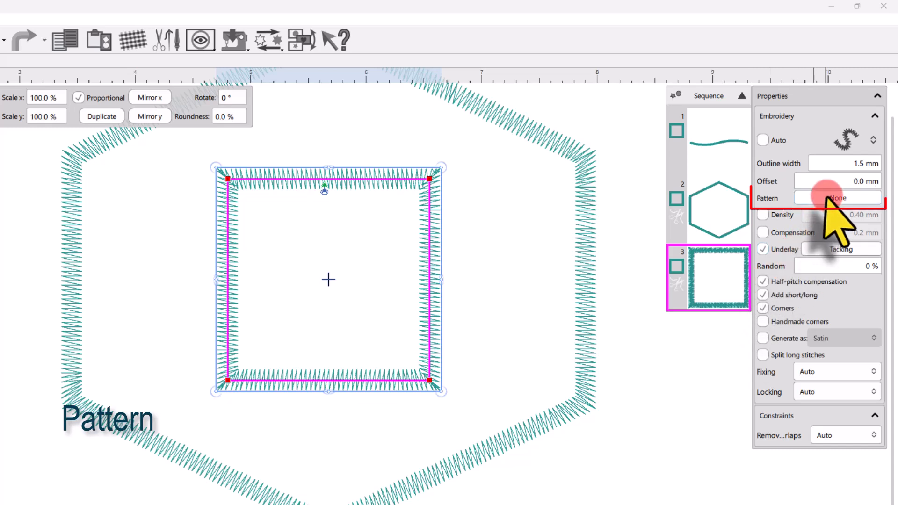
# Step: Set the square's outline width to 5 mm and apply the ZigZag pattern to it
pyautogui.click(857, 163)
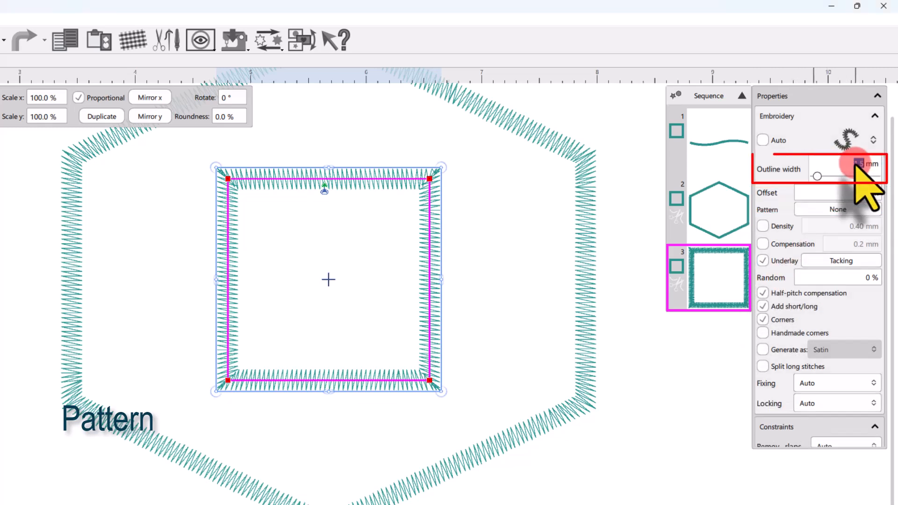
pyautogui.write('5')
pyautogui.press('Return')
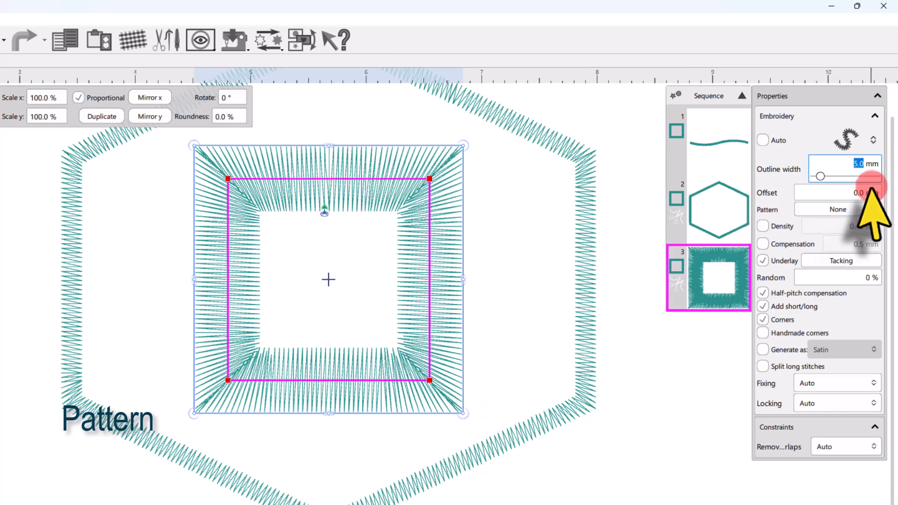
pyautogui.click(863, 208)
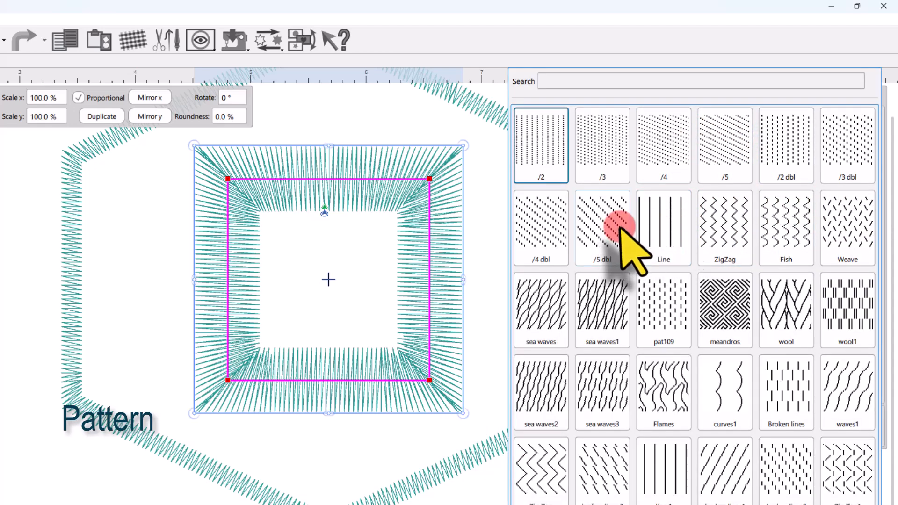
pyautogui.click(727, 222)
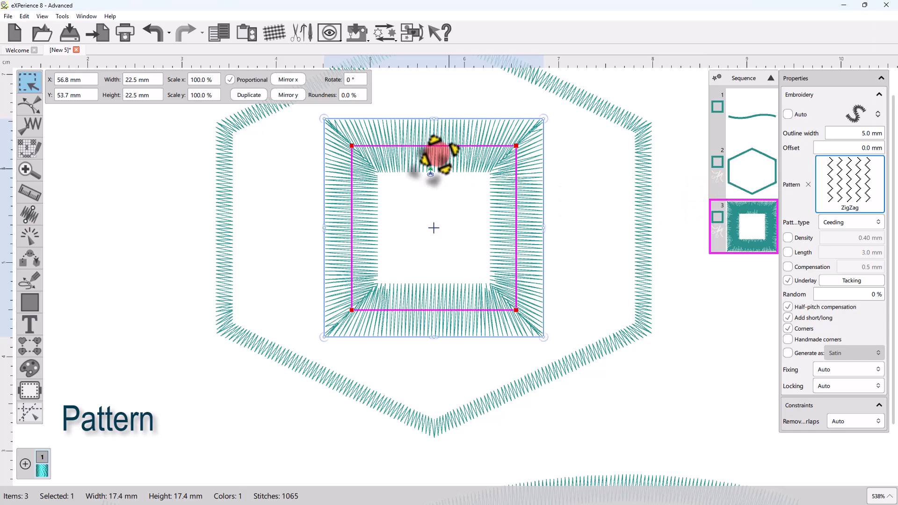
# Step: Inspect the square's ZigZag pattern in 3D preview, turn the preview off and show the stitch points instead
pyautogui.scroll(2, 394, 117)
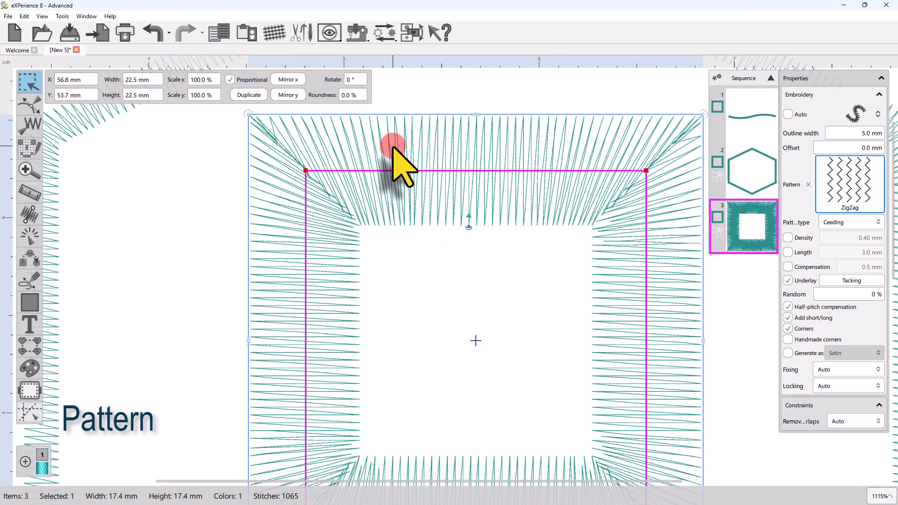
pyautogui.scroll(-1, 271, 231)
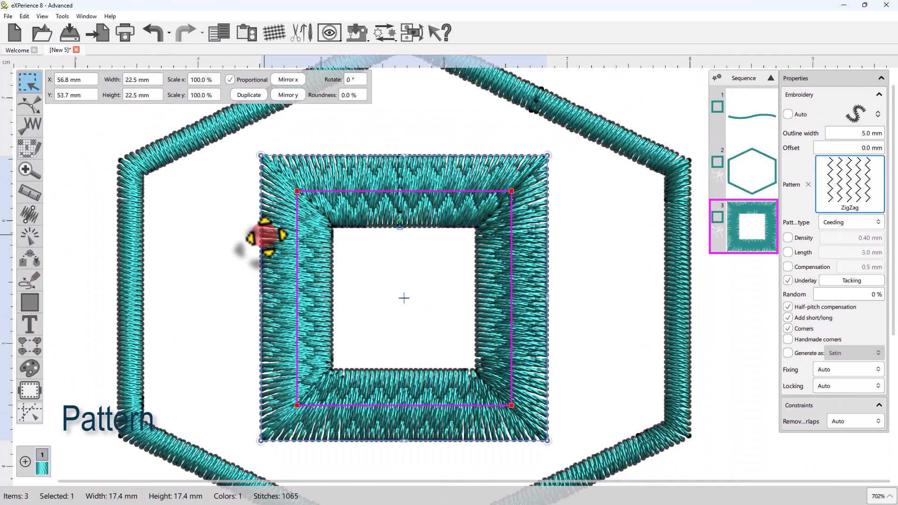
pyautogui.scroll(1, 347, 207)
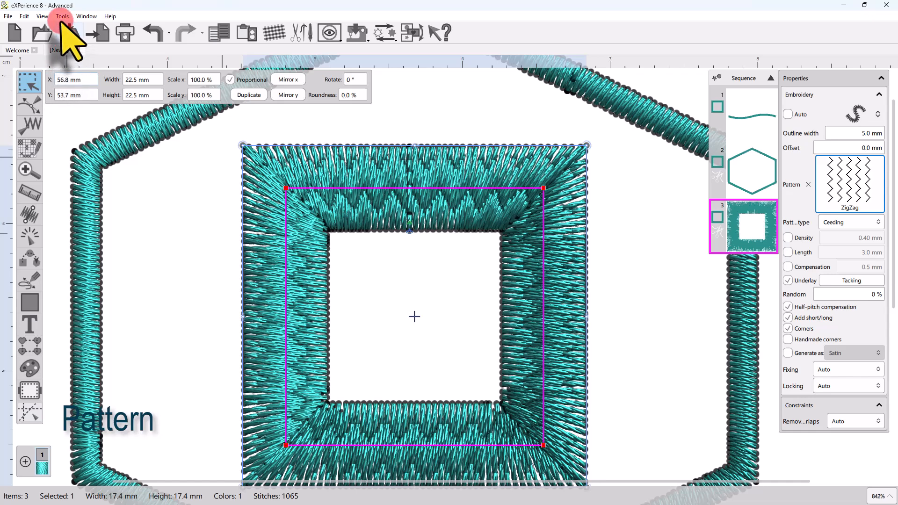
pyautogui.click(42, 17)
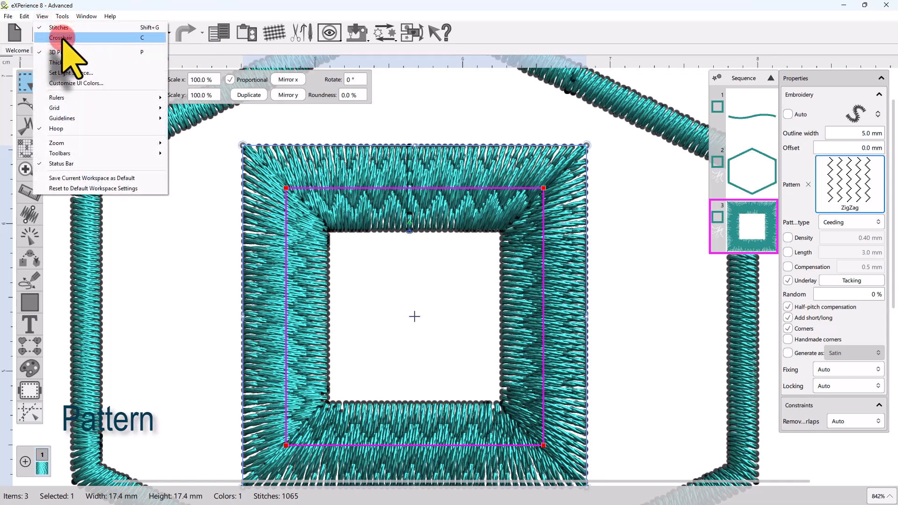
pyautogui.click(60, 52)
pyautogui.click(42, 16)
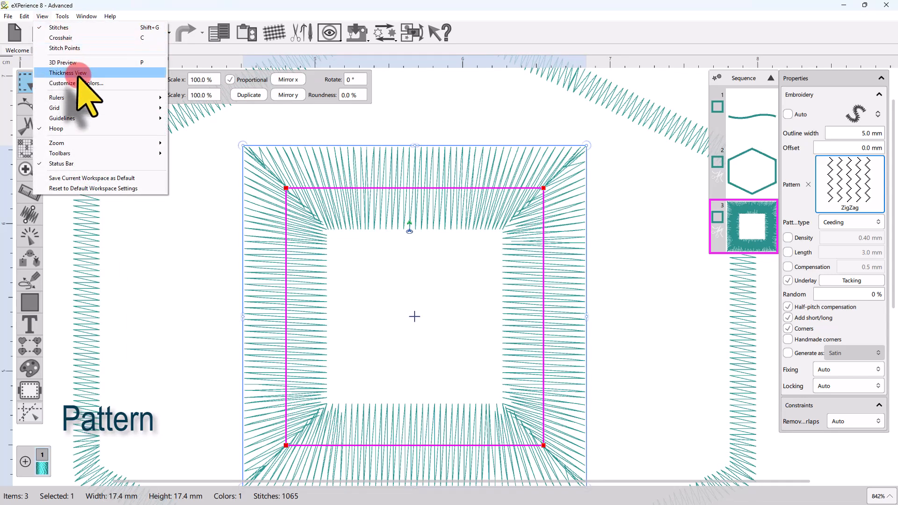
pyautogui.click(66, 48)
pyautogui.scroll(-1, 355, 253)
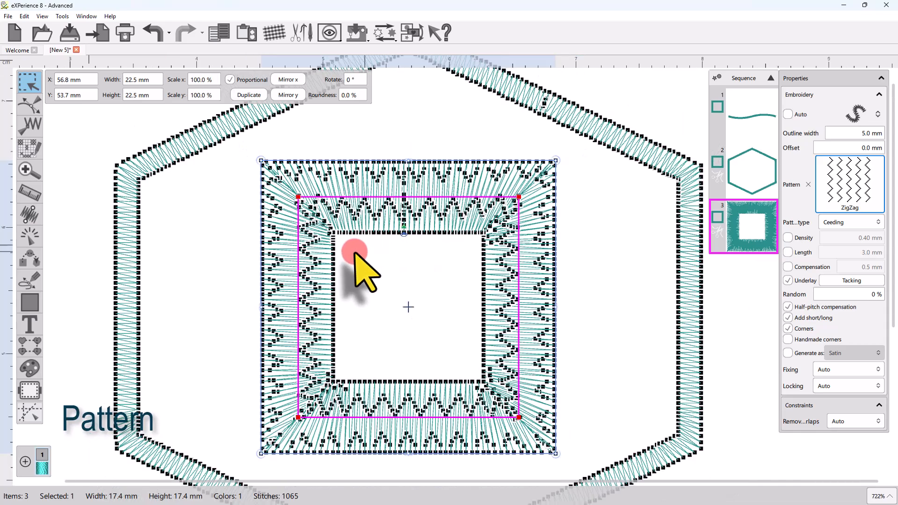
# Step: Enlarge the square by its corner to about 27 mm wide and enable a custom stitch length of 2.0 mm
pyautogui.scroll(-2, 354, 253)
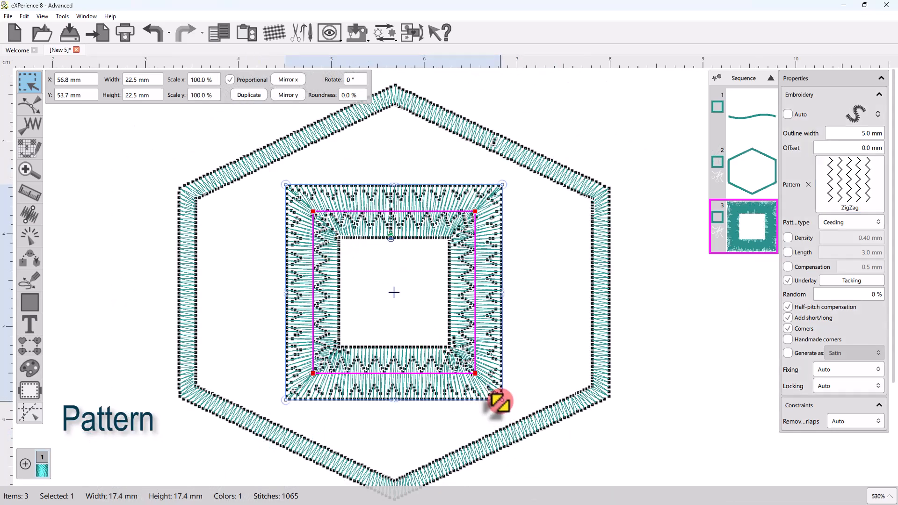
pyautogui.moveTo(499, 401); pyautogui.dragTo(525, 421)
pyautogui.click(788, 252)
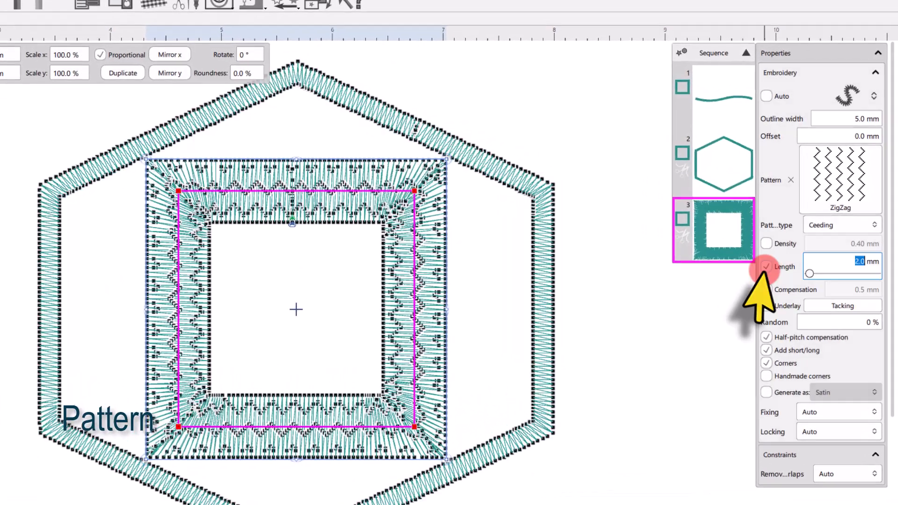
# Step: Change the pattern of the square's satin outline to wool
pyautogui.click(835, 155)
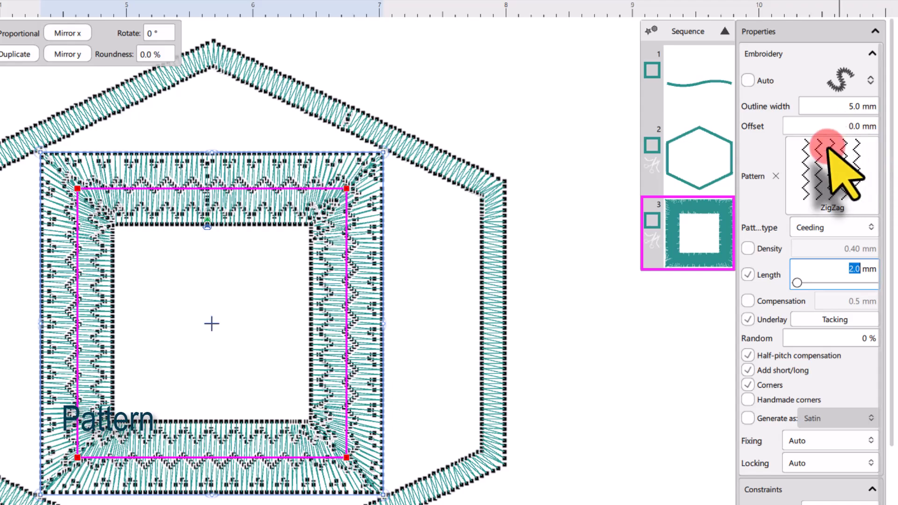
pyautogui.click(764, 172)
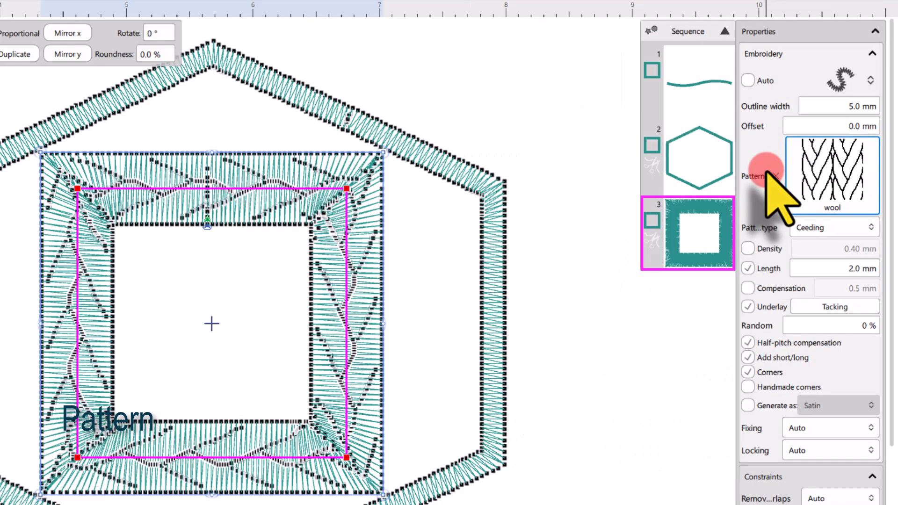
pyautogui.click(857, 190)
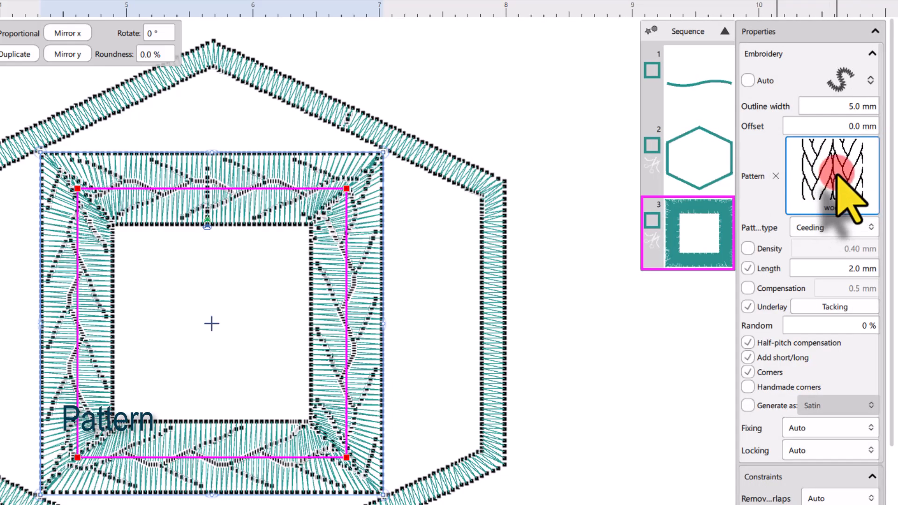
# Step: Change the pattern of the square's satin outline to waves1 and inspect its stitch points along the upper side
pyautogui.click(844, 194)
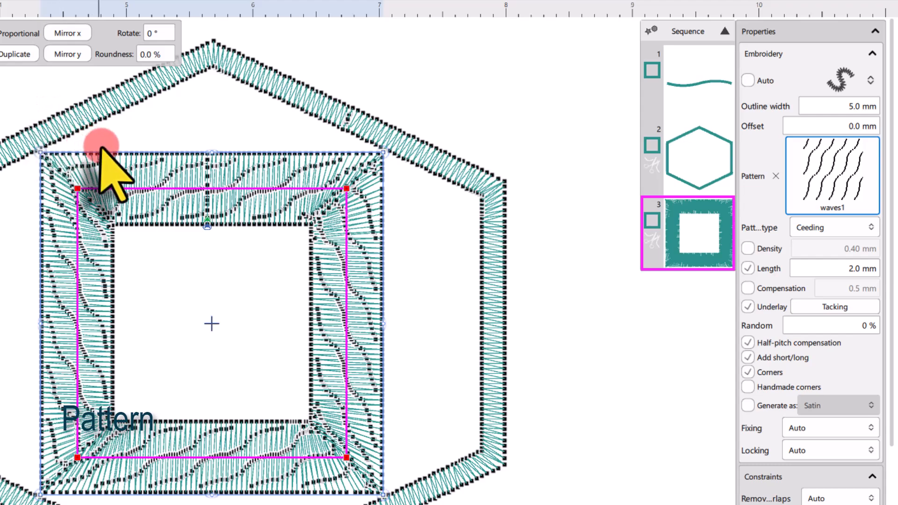
pyautogui.scroll(2, 107, 166)
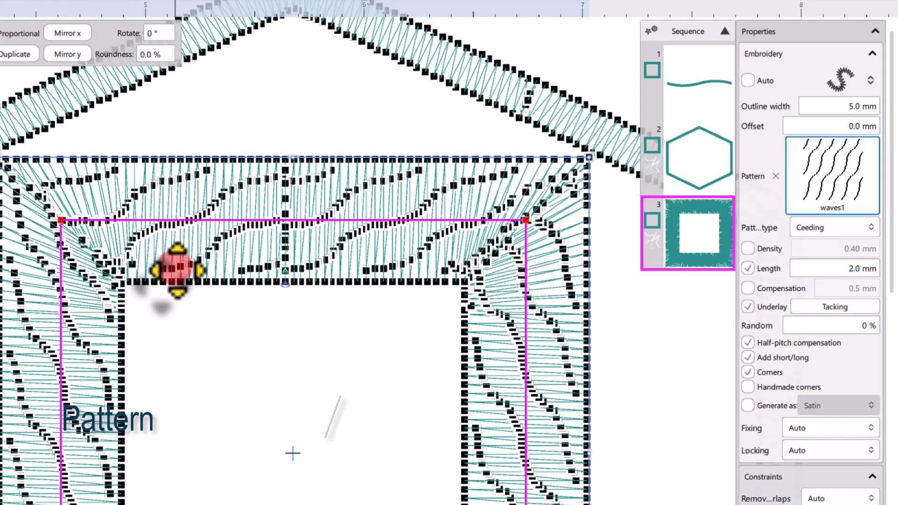
pyautogui.scroll(-1, 239, 247)
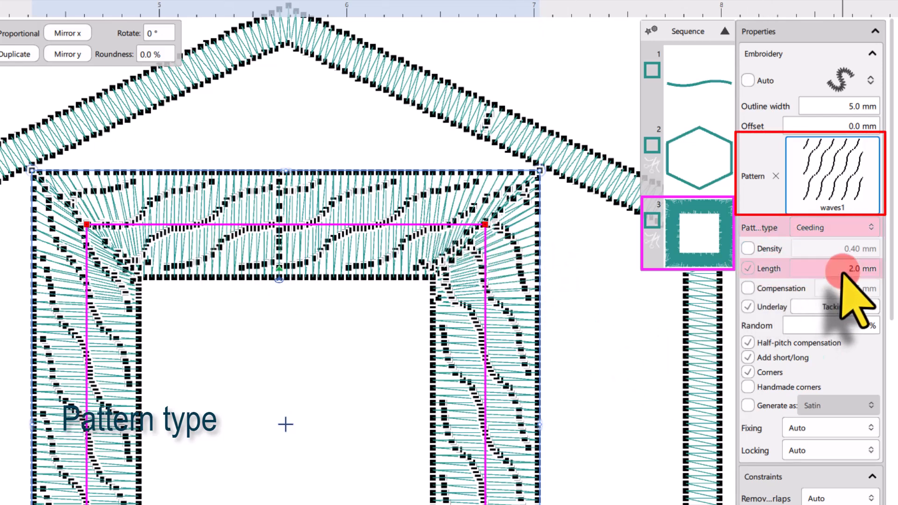
# Step: Keep Ceeding as the pattern type of the square's outline and turn off its custom stitch length
pyautogui.click(815, 228)
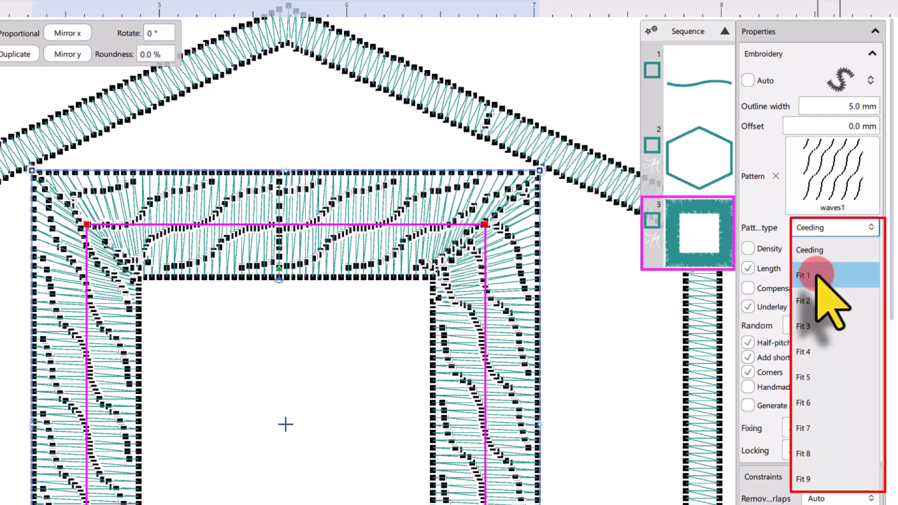
pyautogui.click(835, 250)
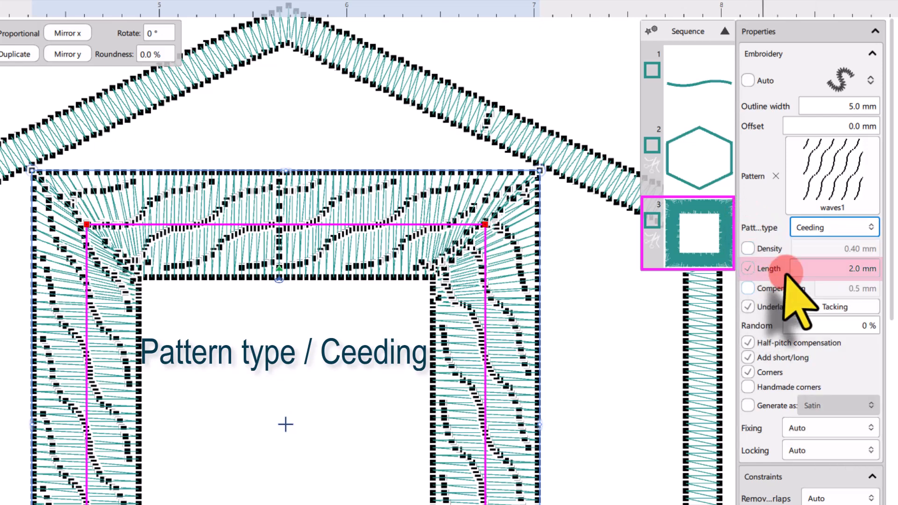
pyautogui.click(748, 268)
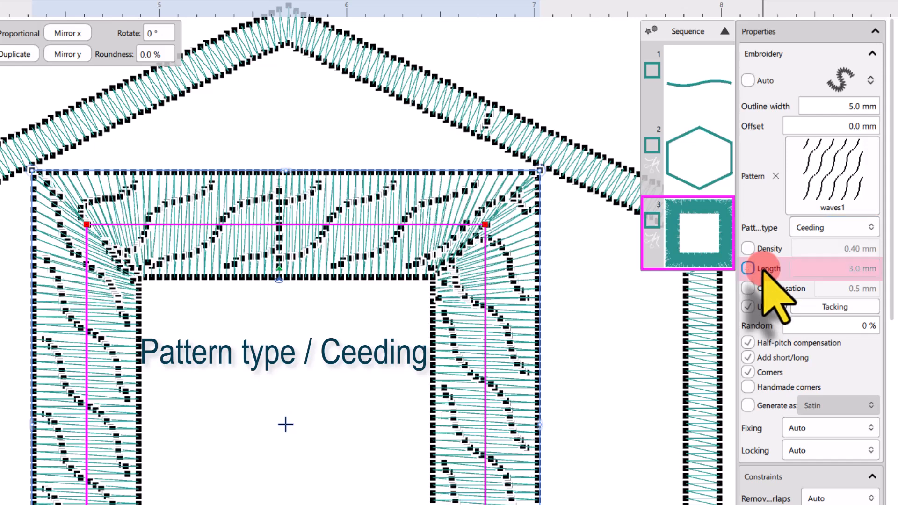
# Step: Try custom stitch lengths of 2.5 mm and 1.5 mm on the square's outline and turn the custom length off again
pyautogui.click(826, 228)
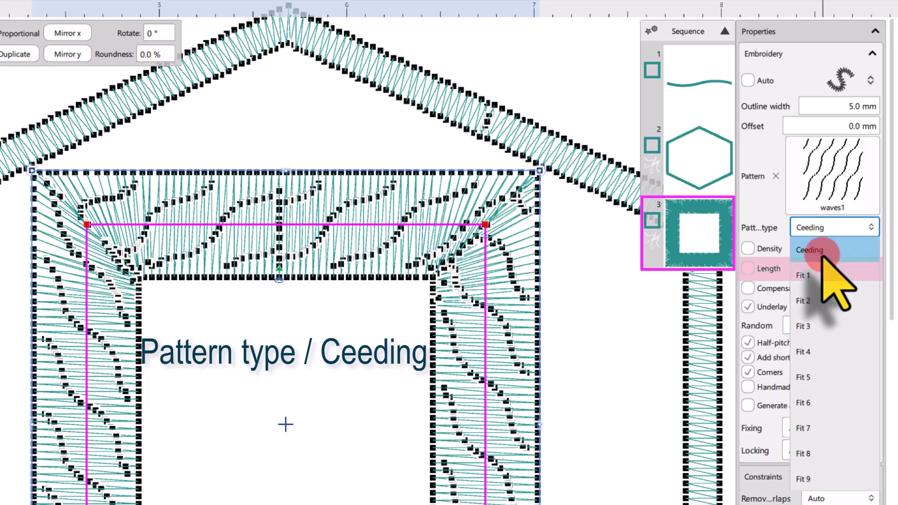
pyautogui.click(749, 268)
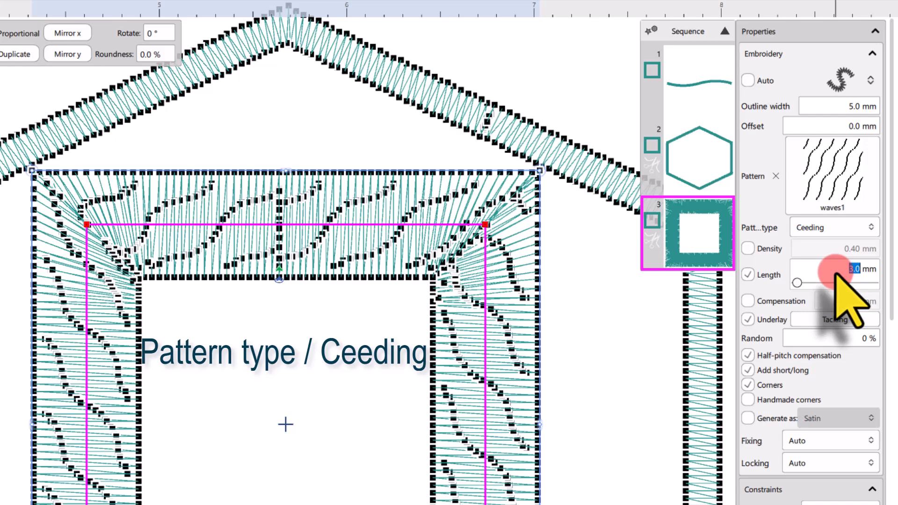
pyautogui.write('2.5')
pyautogui.press('Return')
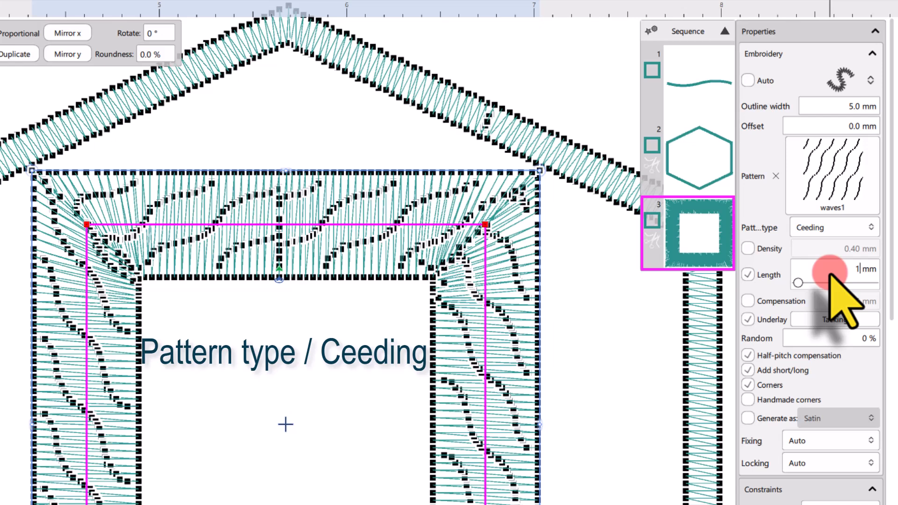
pyautogui.write('1.5')
pyautogui.press('Return')
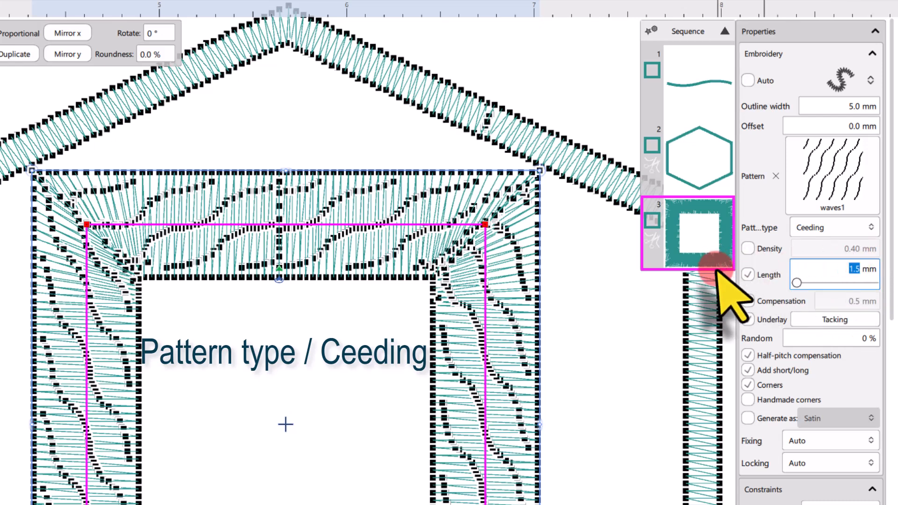
pyautogui.click(751, 269)
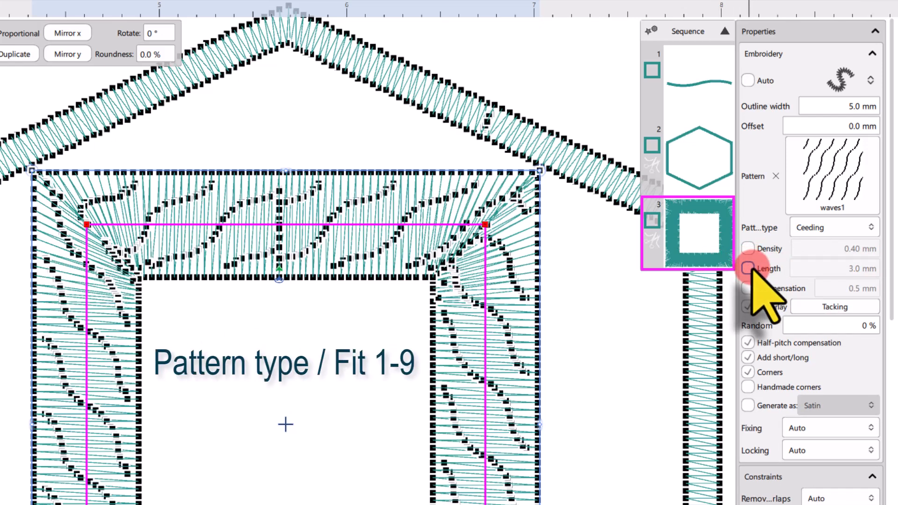
# Step: Try the pattern types Fit 1 and Fit 2 on the square's waves1 outline and set it to Fit 3
pyautogui.click(811, 228)
pyautogui.click(815, 277)
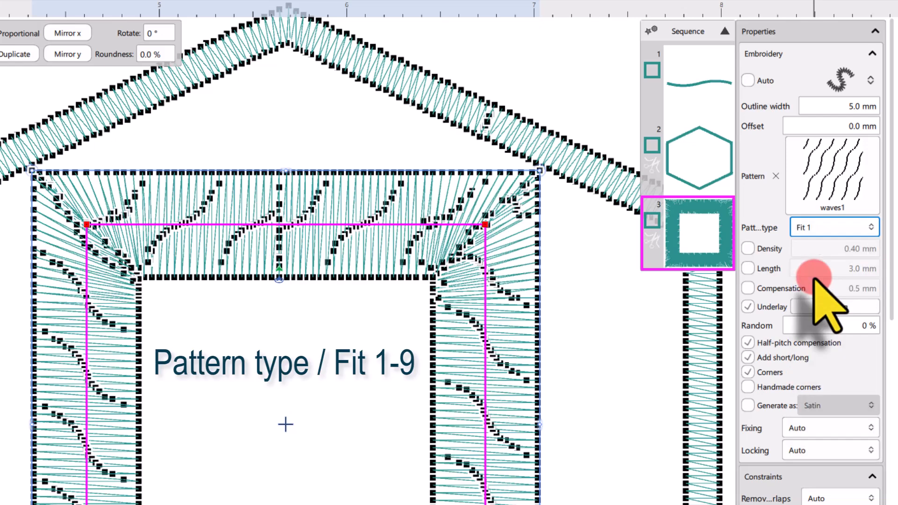
pyautogui.click(825, 229)
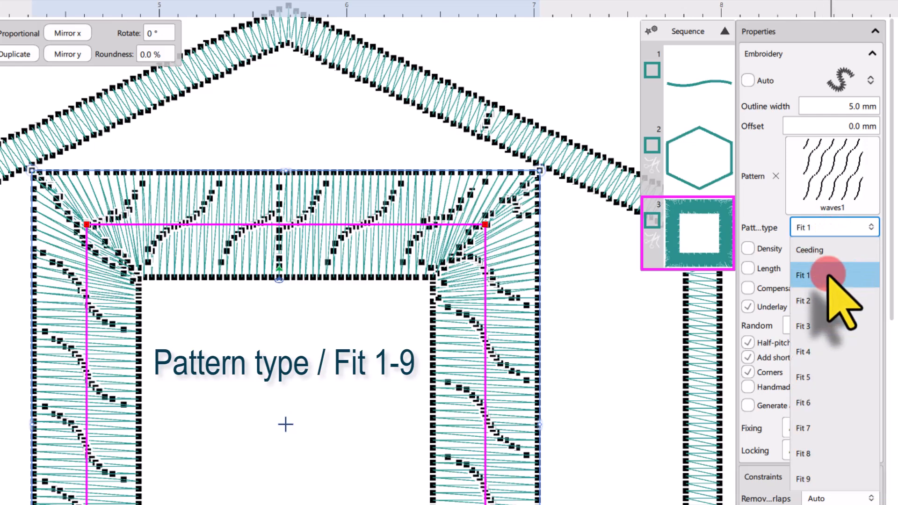
pyautogui.click(822, 301)
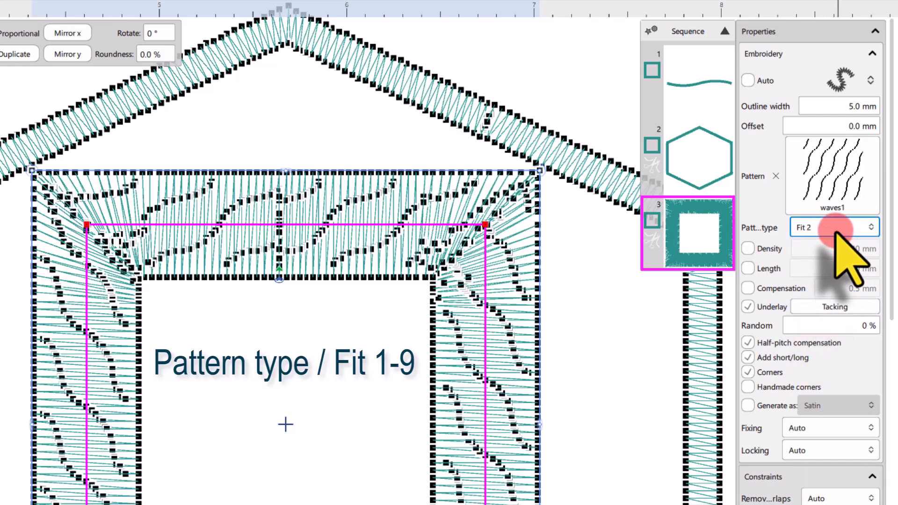
pyautogui.click(831, 228)
pyautogui.click(826, 322)
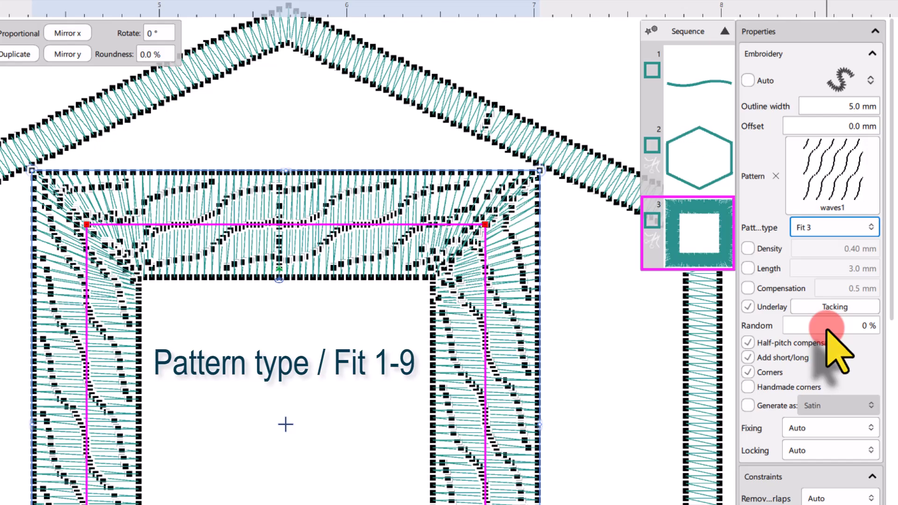
pyautogui.click(749, 361)
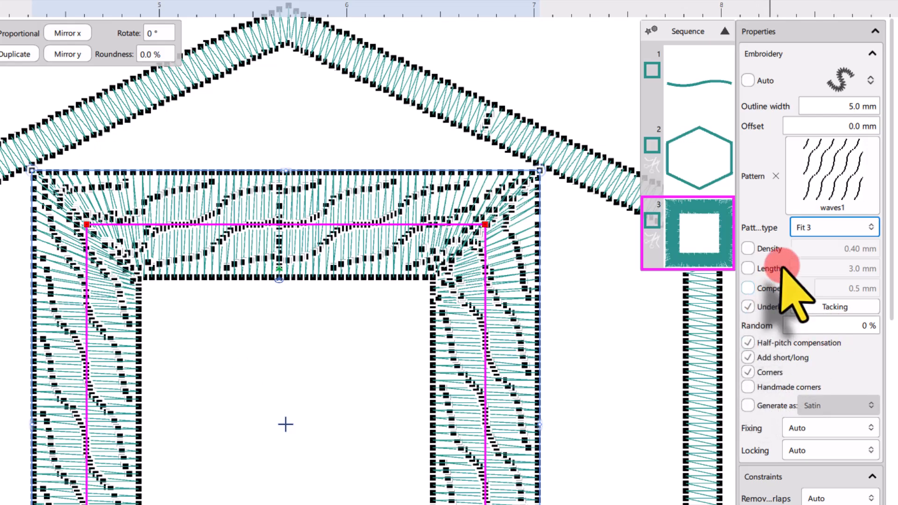
pyautogui.click(800, 228)
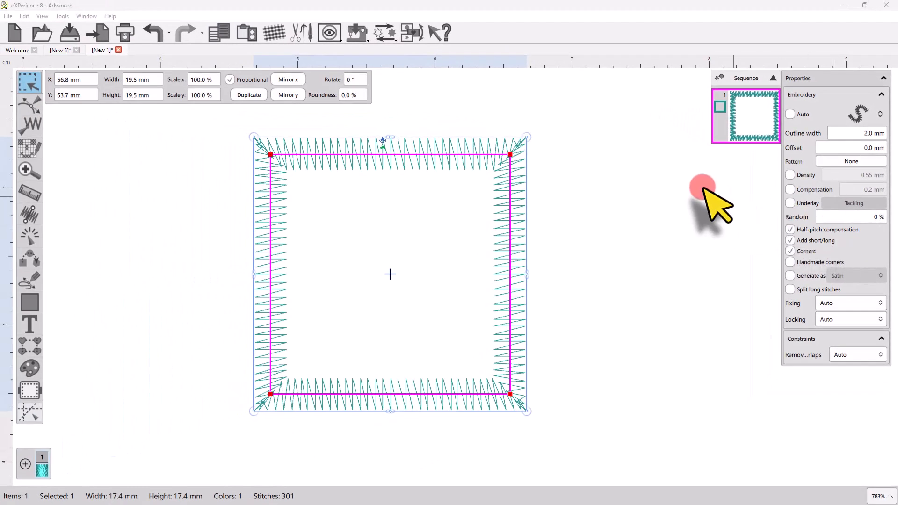
# Step: Change the design's fabric to None Normal from the Normal embroidery category
pyautogui.click(273, 33)
pyautogui.click(362, 200)
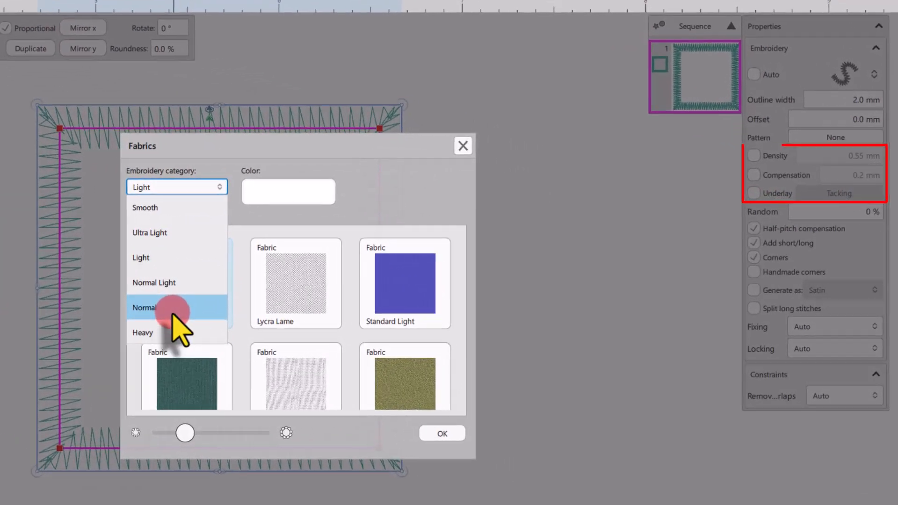
pyautogui.click(173, 312)
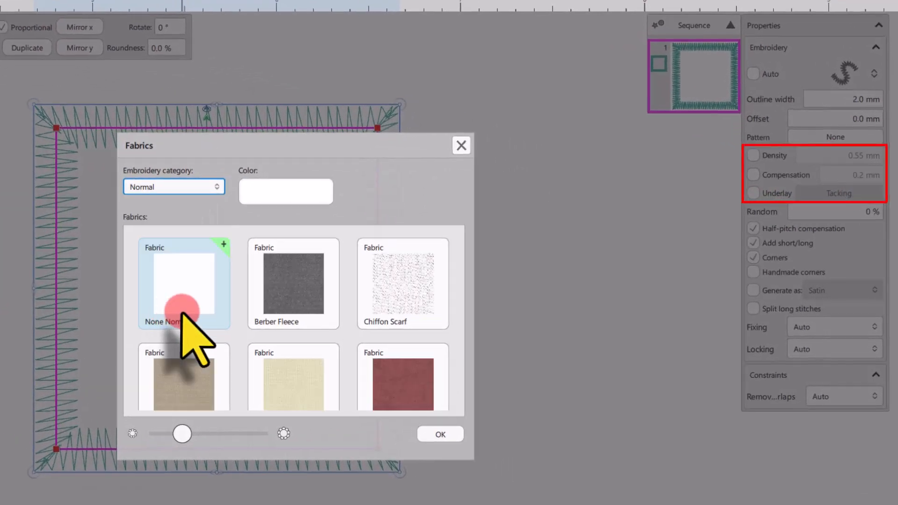
pyautogui.click(205, 283)
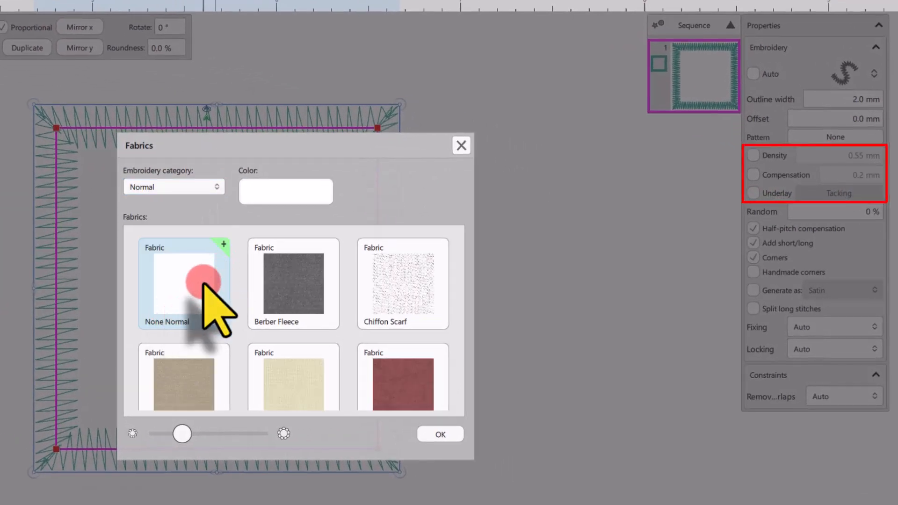
pyautogui.click(461, 442)
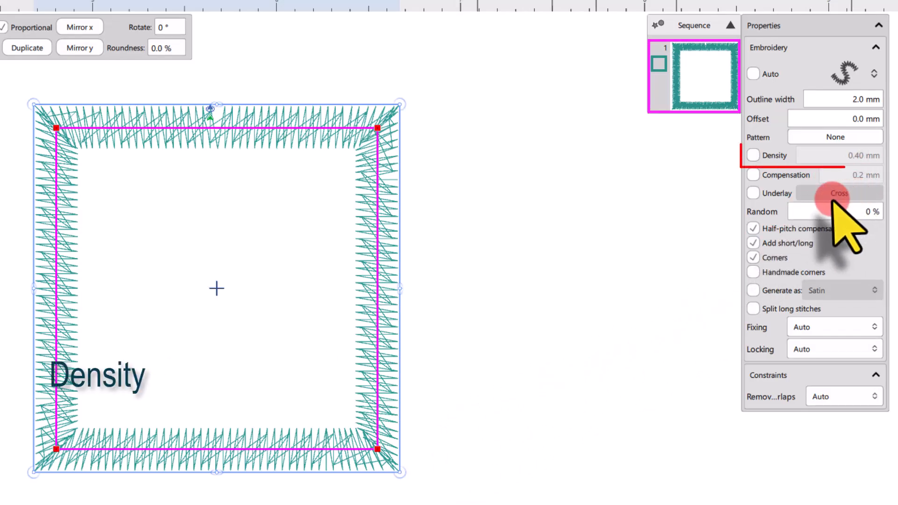
# Step: Enable custom density for the square's satin outline, try 0.30 mm and set it to 0.20 mm
pyautogui.click(753, 156)
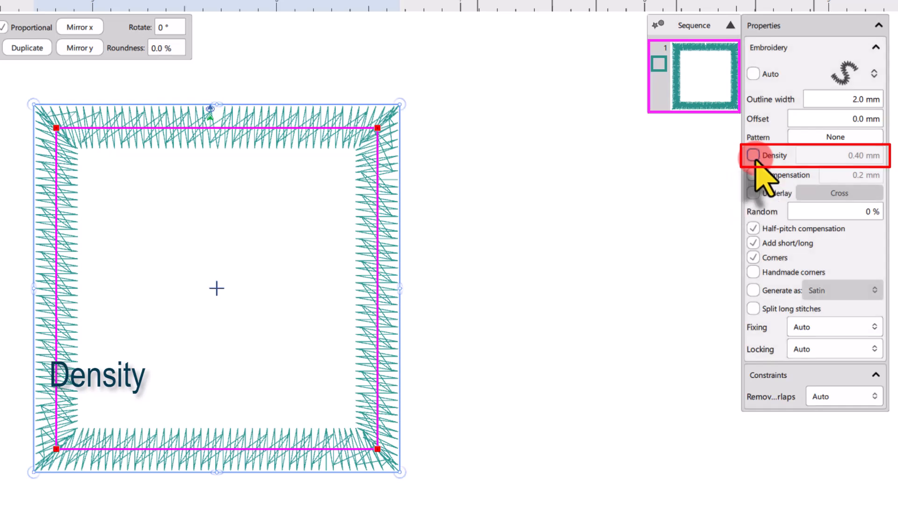
pyautogui.doubleClick(844, 168)
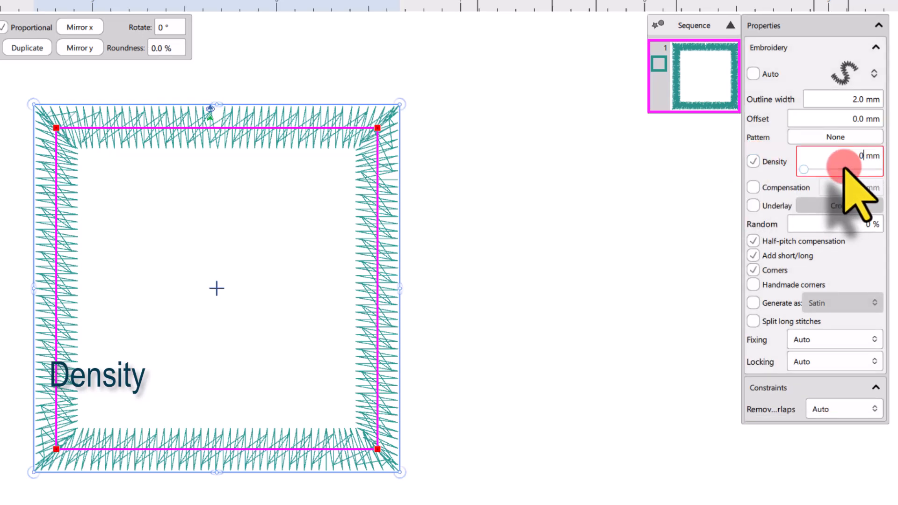
pyautogui.press('Return')
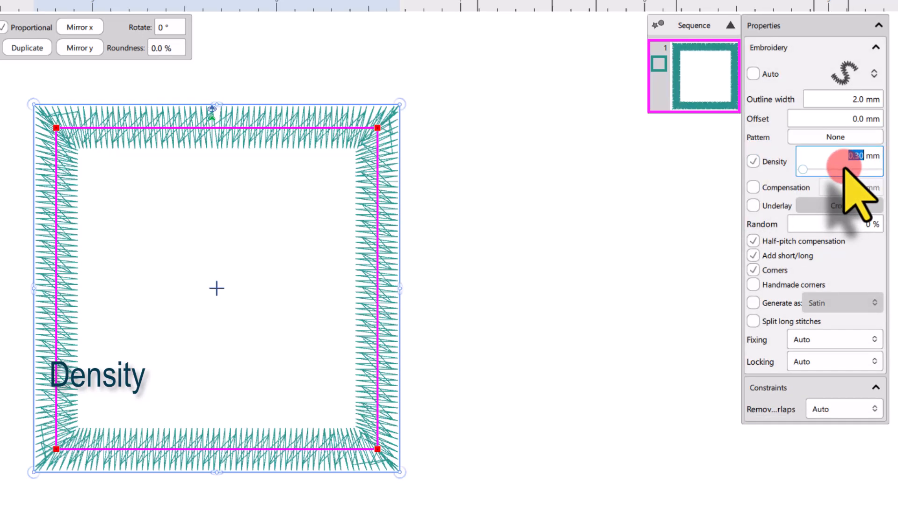
pyautogui.press('Return')
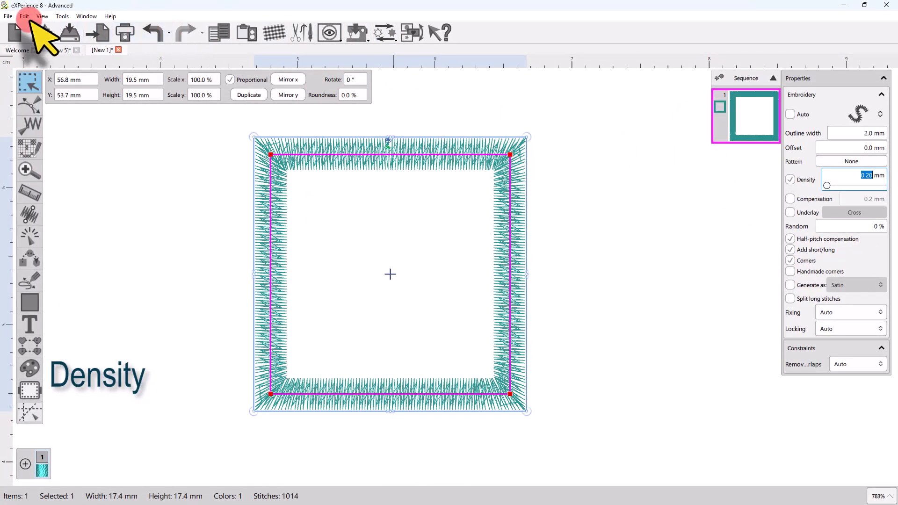
# Step: Show the stitch points and examine them along the upper side of the square's outline
pyautogui.click(42, 16)
pyautogui.click(56, 58)
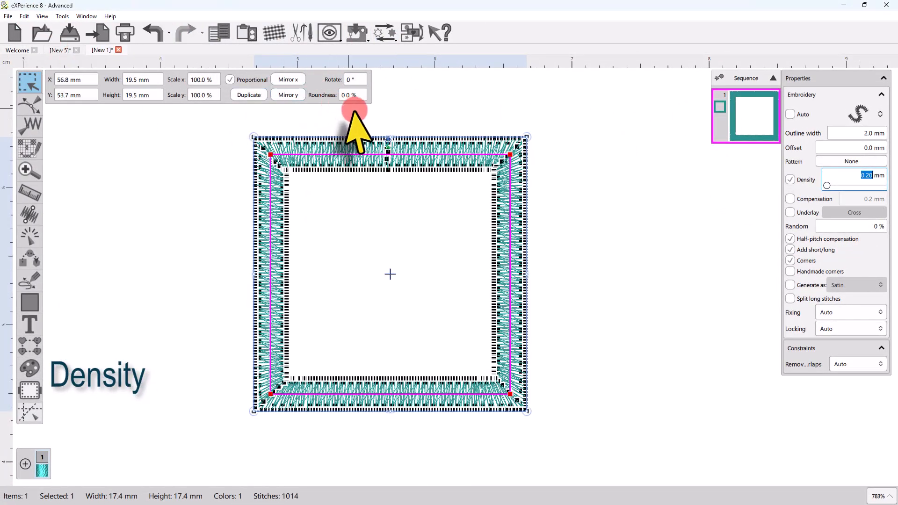
pyautogui.scroll(3, 394, 134)
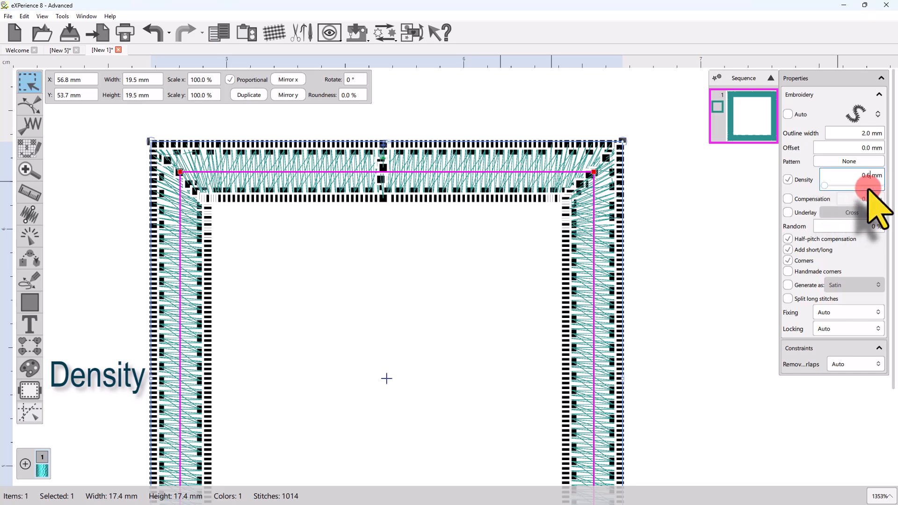
# Step: Try densities of 0.6 mm and 0.80 mm on the square's outline and turn the custom density off
pyautogui.press('Return')
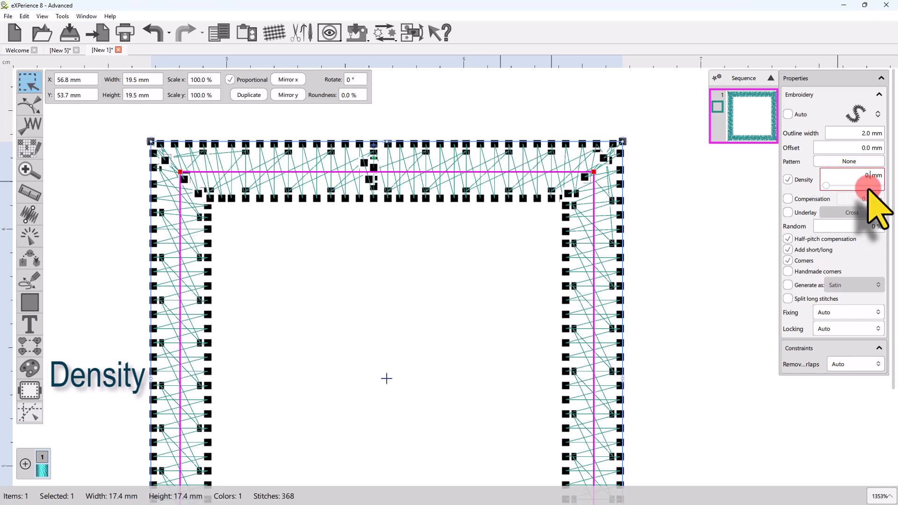
pyautogui.press('Return')
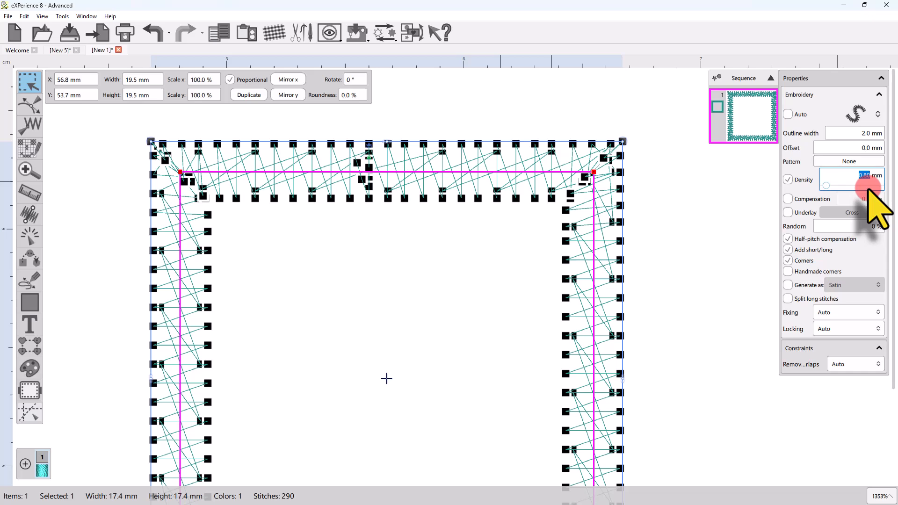
pyautogui.click(787, 179)
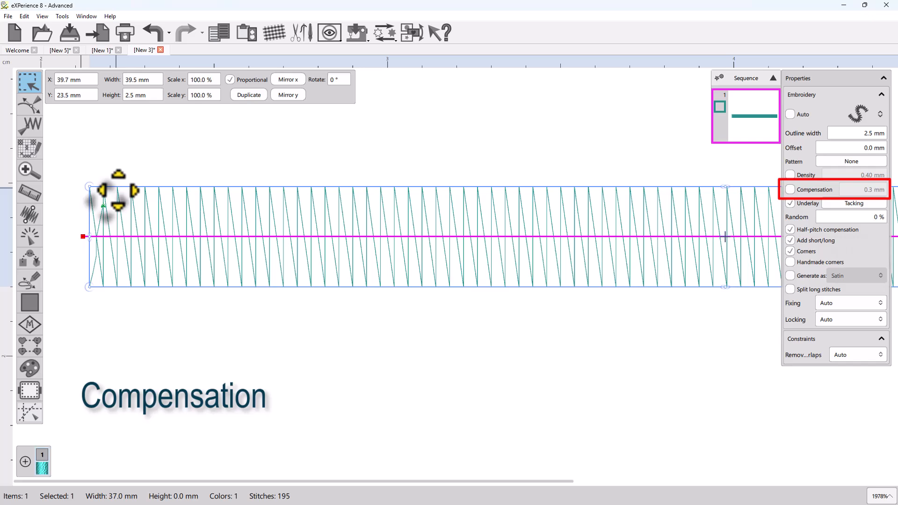
# Step: Measure the stitch height across the straight satin line near its starting end
pyautogui.click(30, 191)
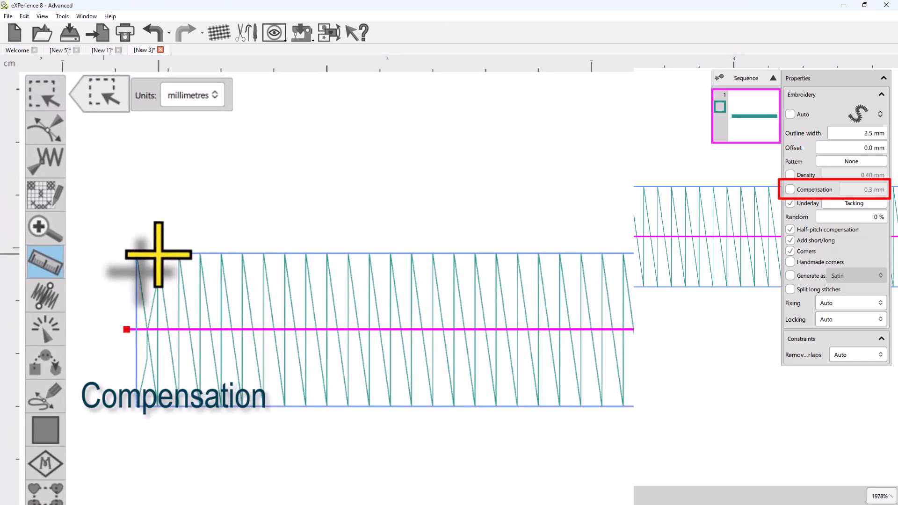
pyautogui.moveTo(158, 255)
pyautogui.mouseDown()
pyautogui.moveTo(174, 373)
pyautogui.moveTo(150, 415)
pyautogui.moveTo(161, 405)
pyautogui.mouseUp()
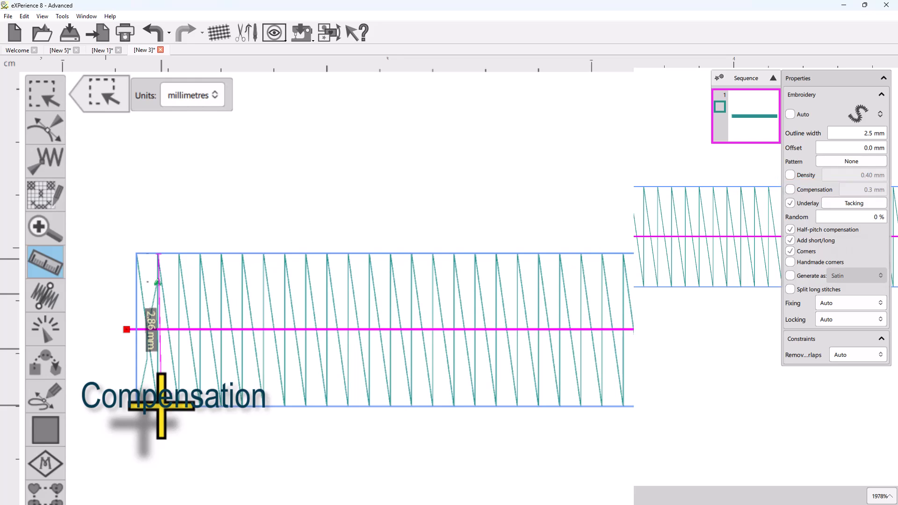
pyautogui.moveTo(161, 406); pyautogui.dragTo(161, 406)
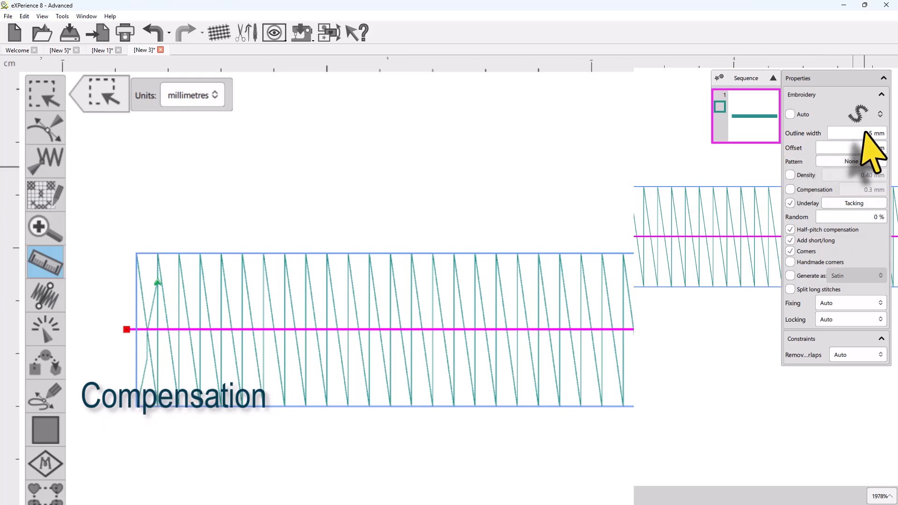
# Step: Enable custom compensation for the straight satin line and set it to 0 mm
pyautogui.click(790, 189)
pyautogui.click(847, 199)
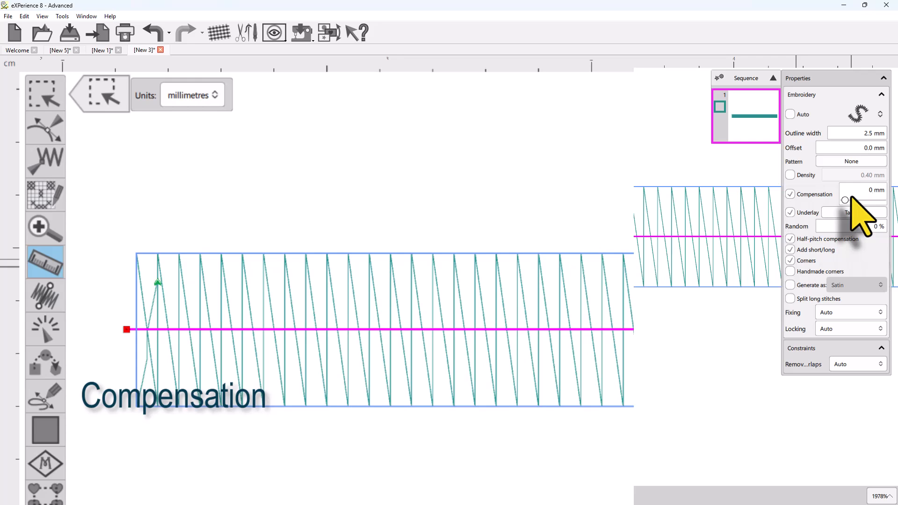
pyautogui.scroll(2, 158, 297)
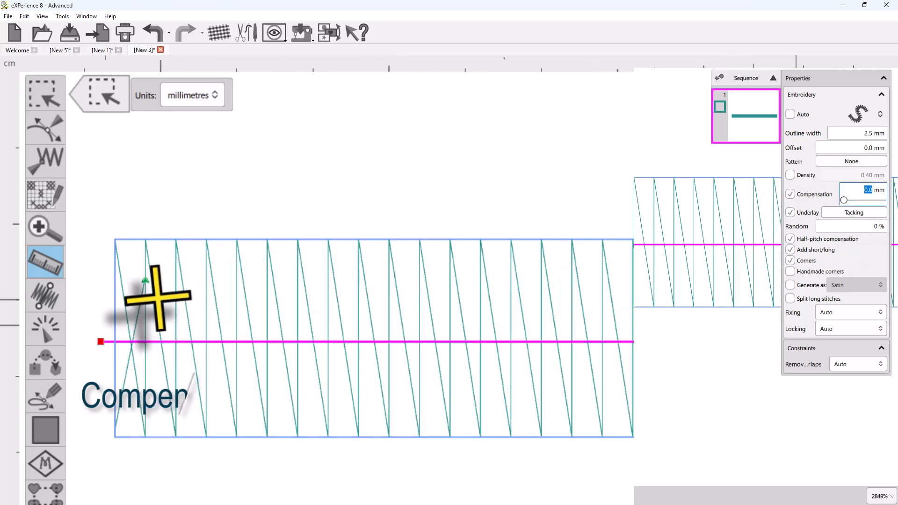
# Step: Measure the stitch height across the straight satin line again with the custom compensation applied
pyautogui.click(45, 260)
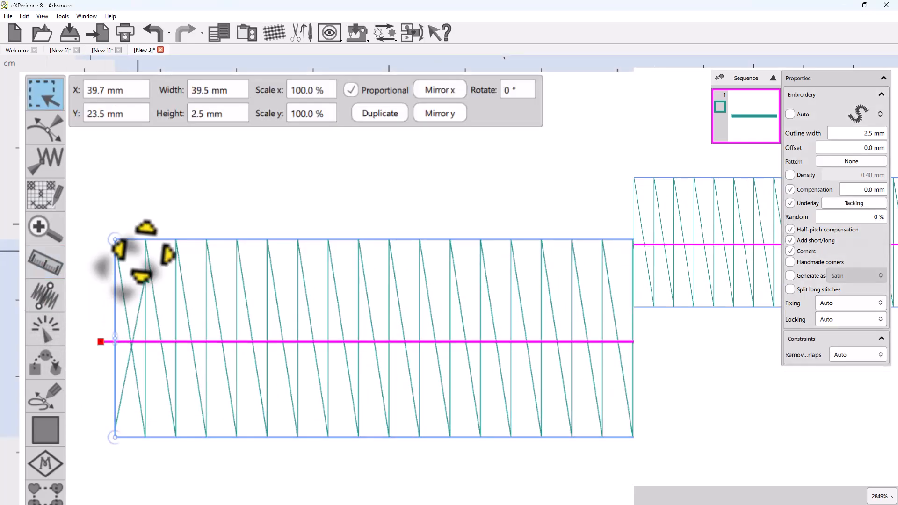
pyautogui.click(45, 260)
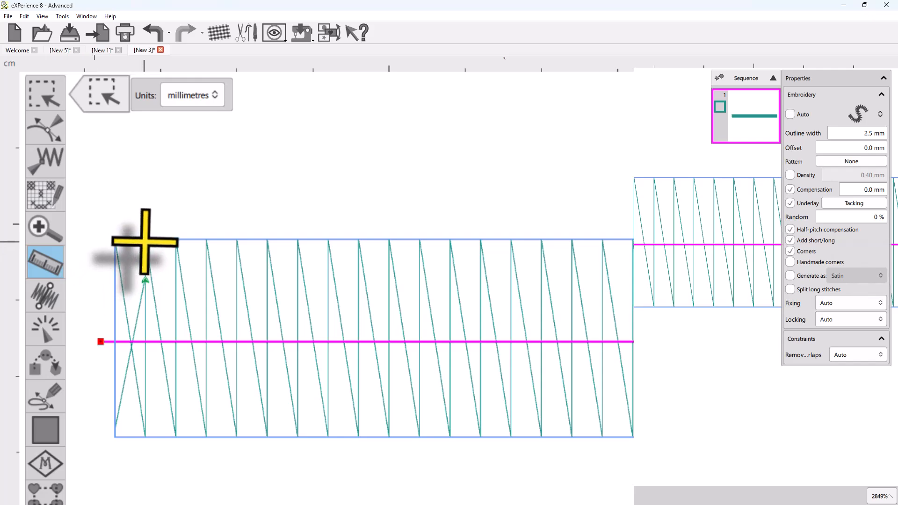
pyautogui.moveTo(146, 241); pyautogui.dragTo(146, 434)
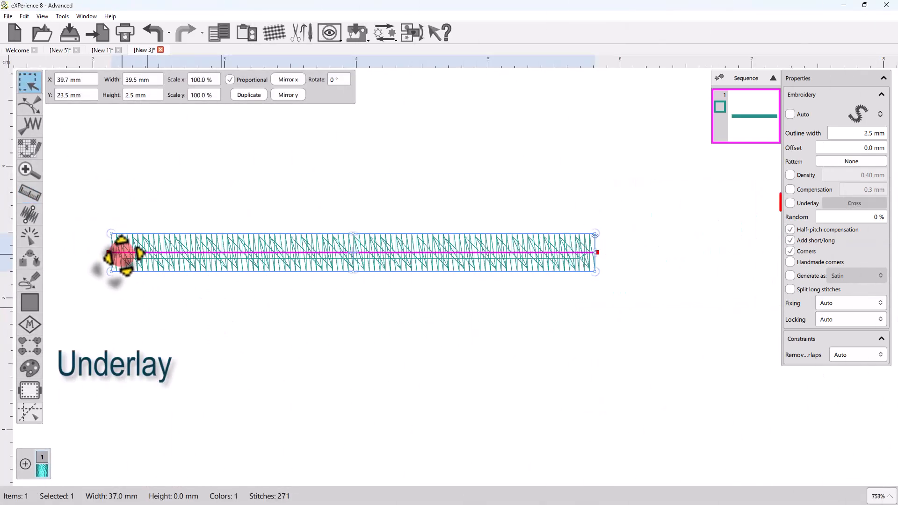
# Step: Simulate the sewing order of the straight satin line almost to its end to examine the underlay, and return to object selection
pyautogui.scroll(2, 122, 255)
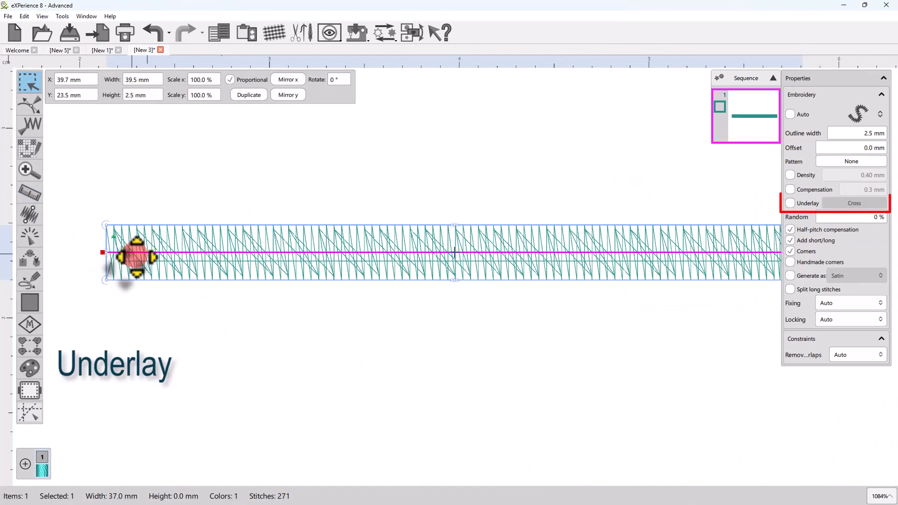
pyautogui.click(31, 236)
pyautogui.moveTo(26, 443); pyautogui.dragTo(854, 443)
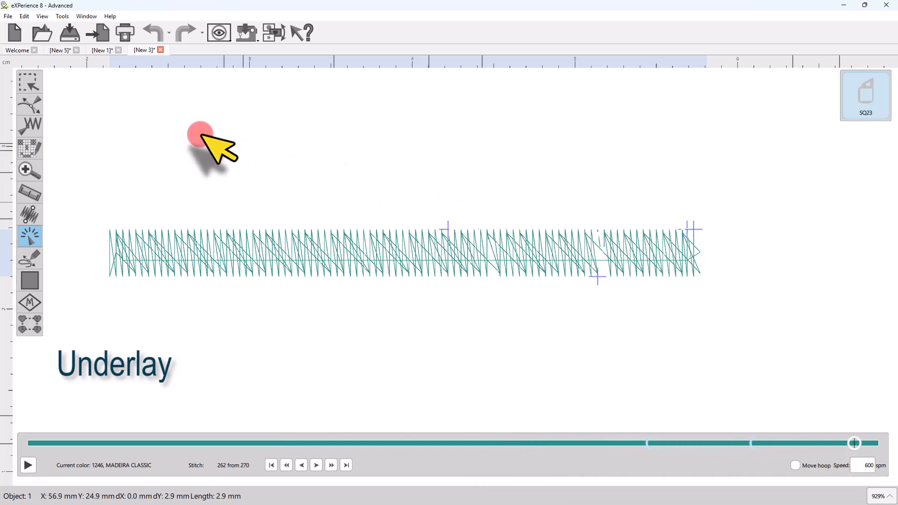
pyautogui.click(29, 82)
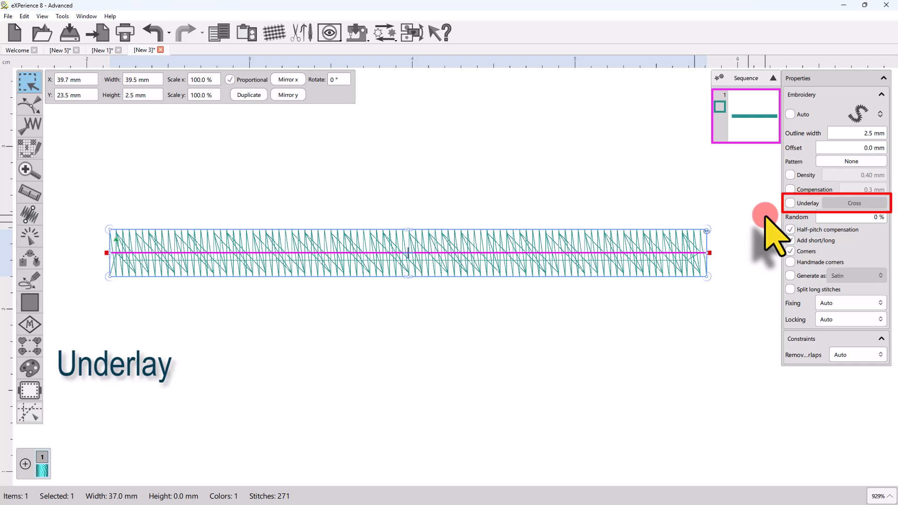
# Step: Enable custom underlay for the straight satin line, try Tacking and ZigZag, and set it to 3D-3
pyautogui.click(790, 203)
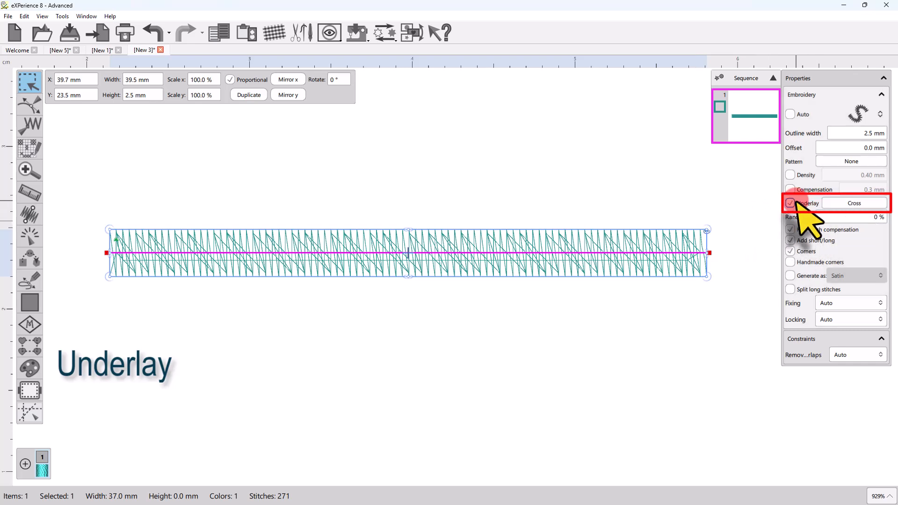
pyautogui.click(853, 204)
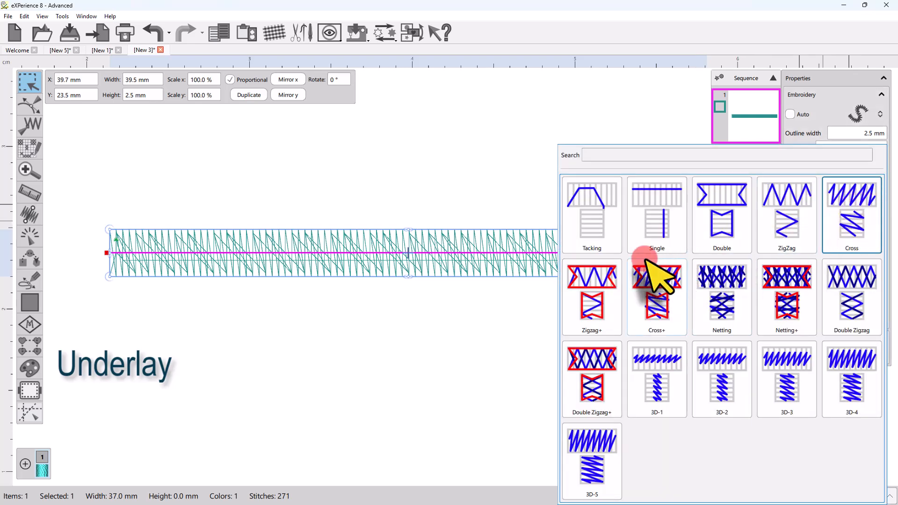
pyautogui.click(592, 225)
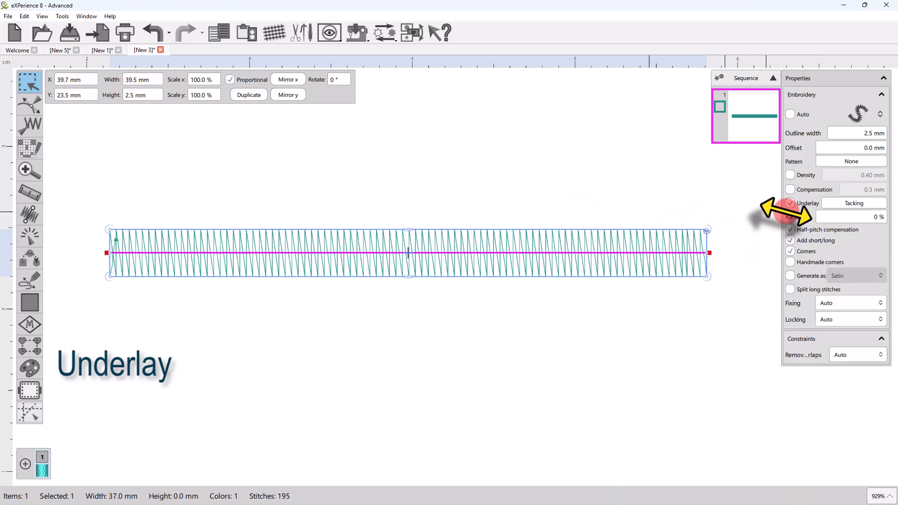
pyautogui.click(854, 204)
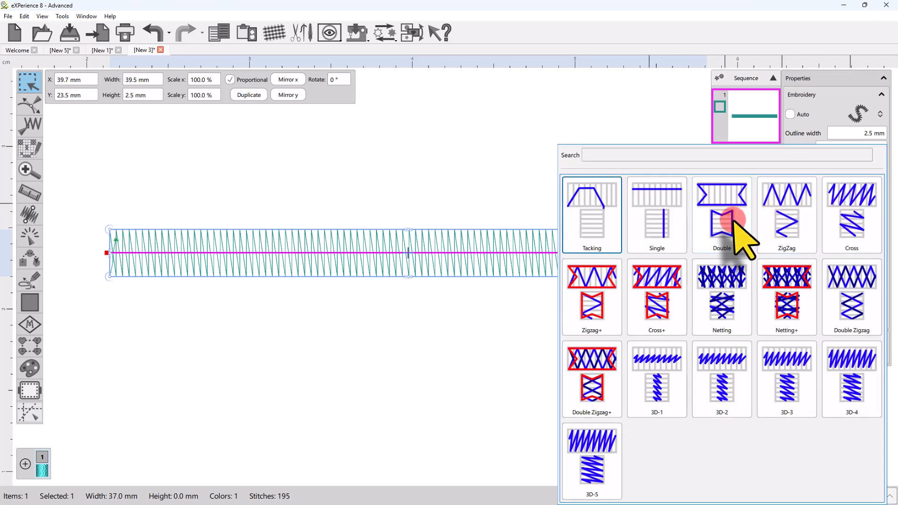
pyautogui.click(779, 222)
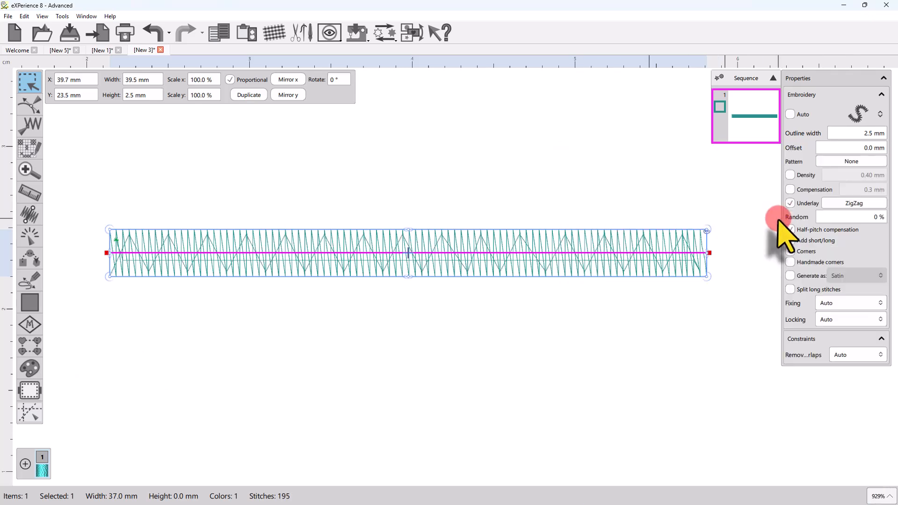
pyautogui.click(833, 203)
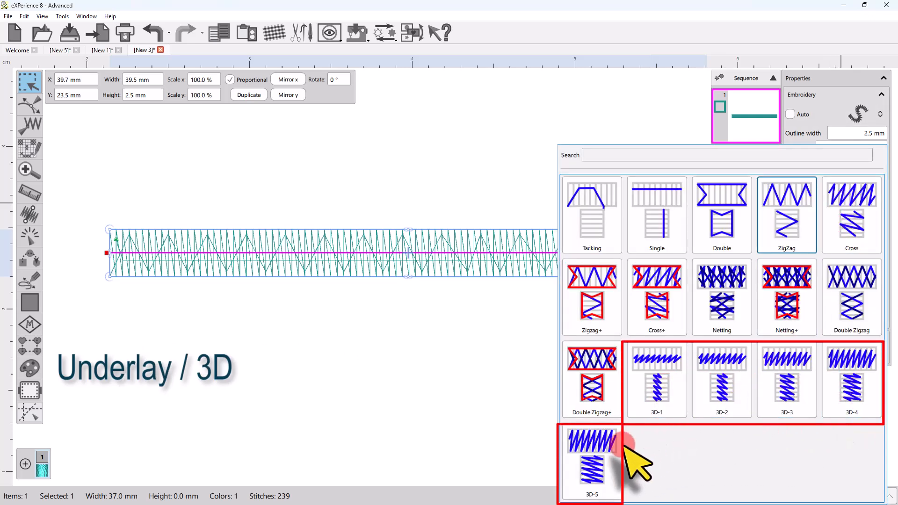
pyautogui.click(787, 391)
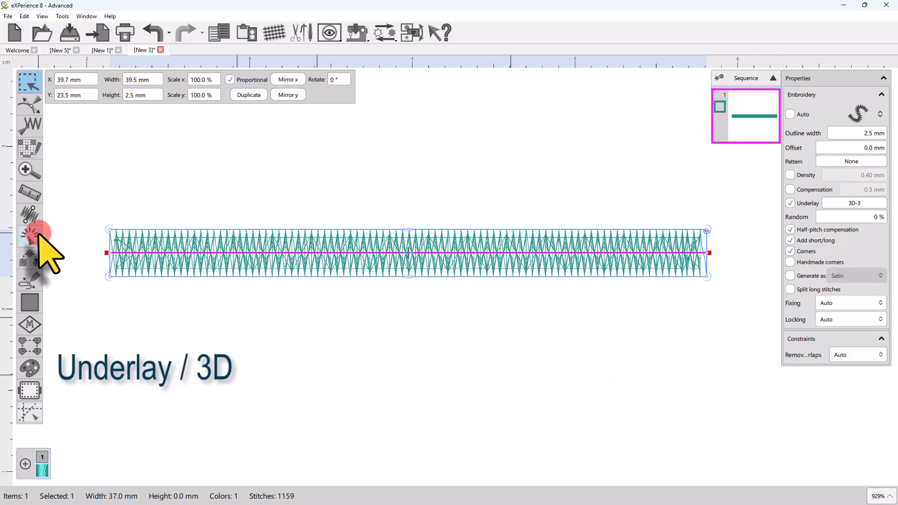
# Step: Simulate the stitching of the straight satin line to examine how its 3D-3 underlay is built up
pyautogui.click(37, 236)
pyautogui.moveTo(29, 442)
pyautogui.mouseDown()
pyautogui.moveTo(280, 444)
pyautogui.moveTo(517, 487)
pyautogui.moveTo(728, 490)
pyautogui.mouseUp()
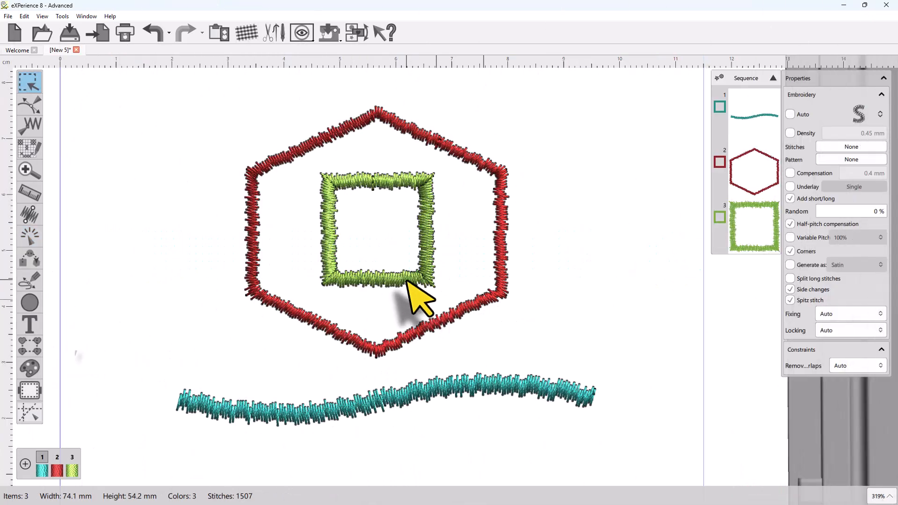
pyautogui.click(409, 281)
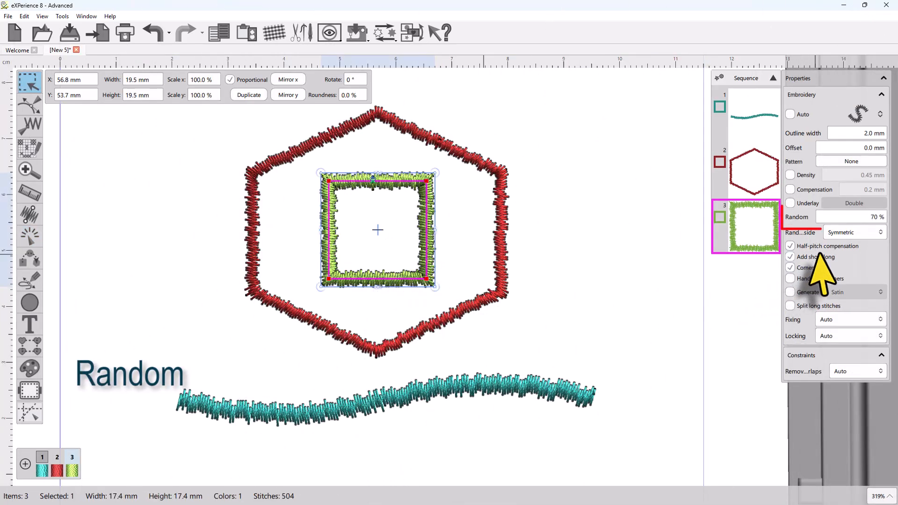
# Step: Select the red hexagon and try random values of 80 % and 70 % on its satin outline
pyautogui.click(392, 347)
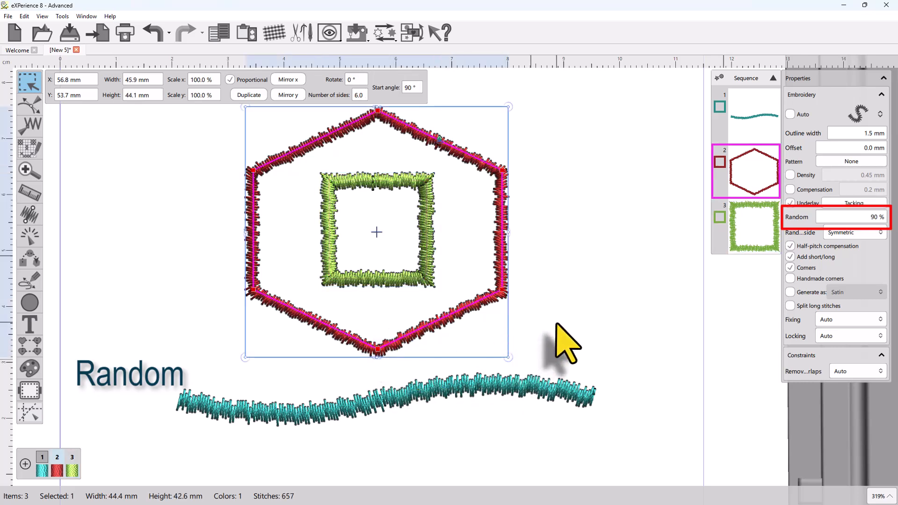
pyautogui.doubleClick(871, 218)
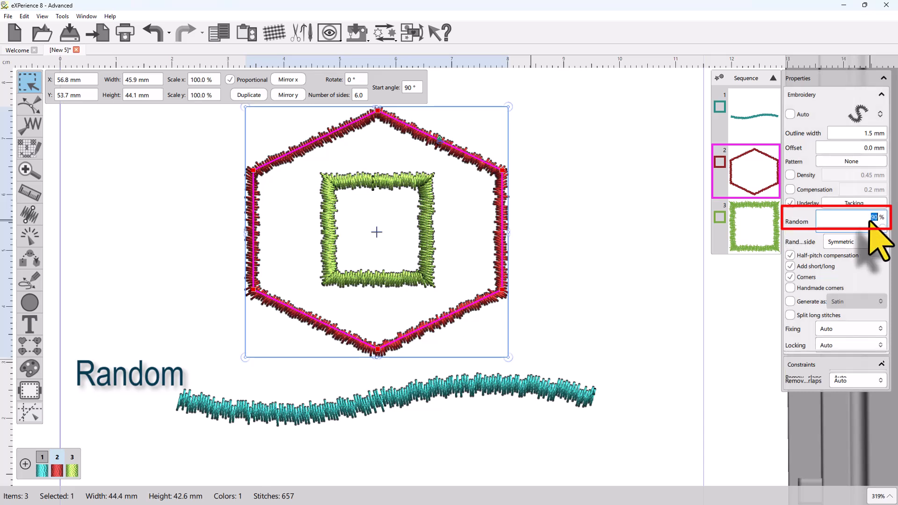
pyautogui.write('8')
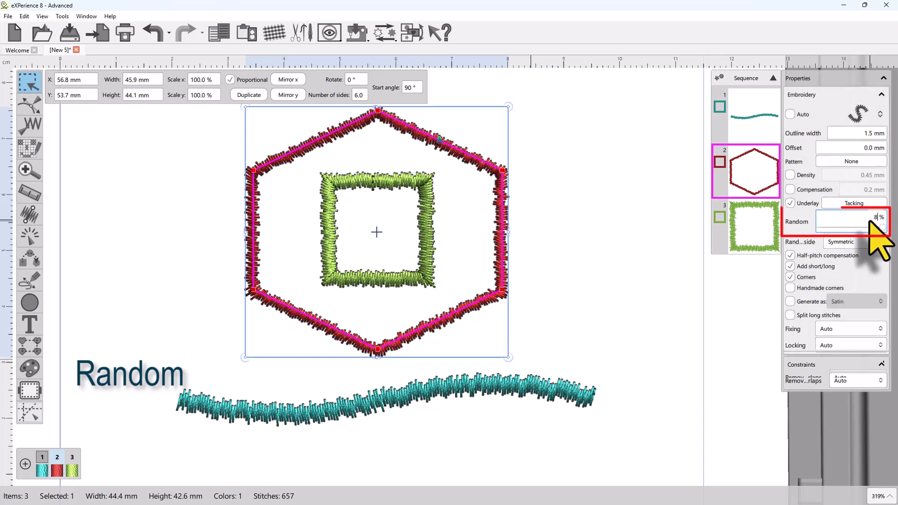
pyautogui.write('0')
pyautogui.press('Return')
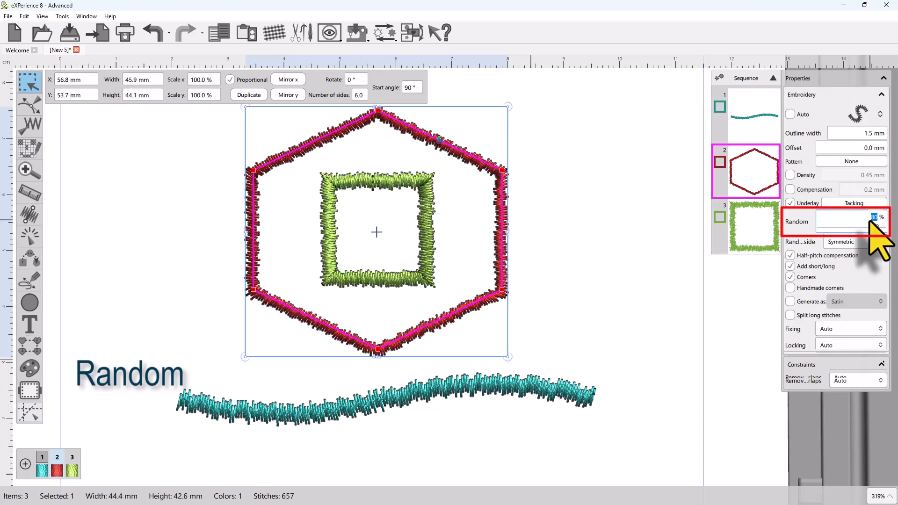
pyautogui.write('70')
pyautogui.press('Return')
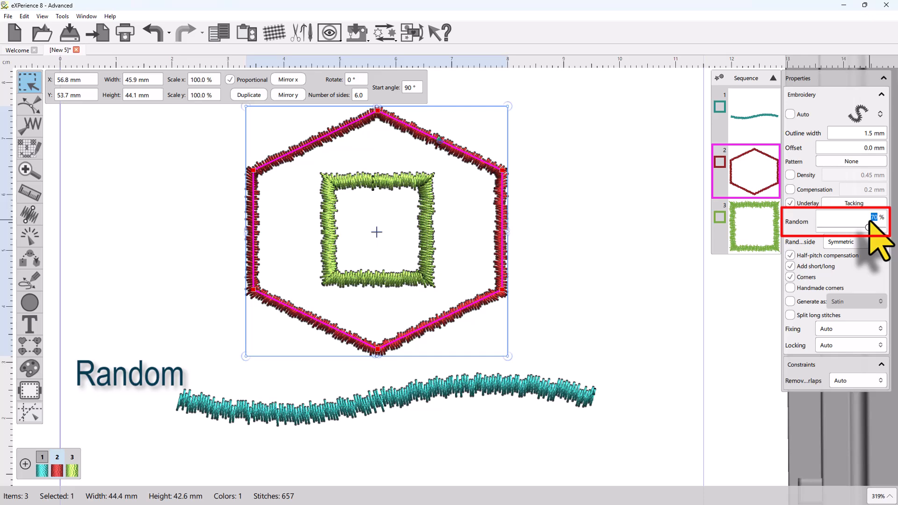
# Step: Set the random value of the hexagon's satin outline to 90 % and examine its lower edges
pyautogui.scroll(2, 336, 330)
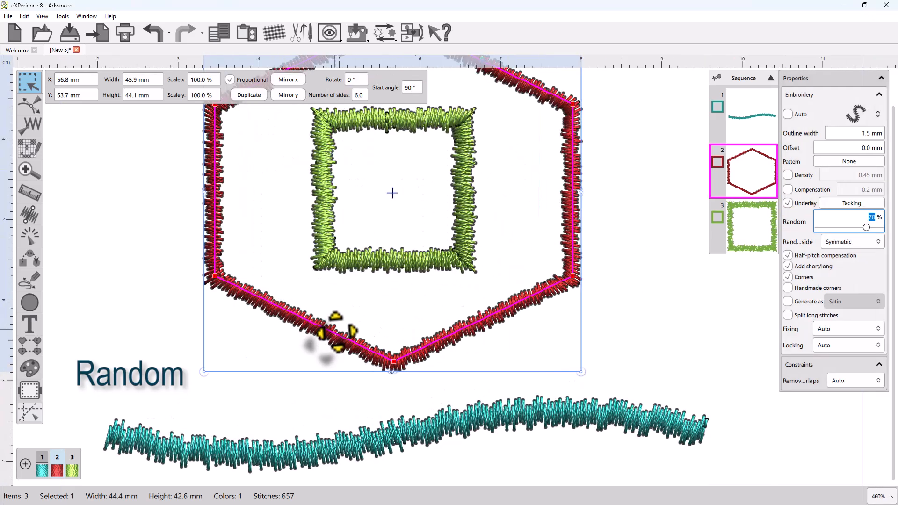
pyautogui.scroll(1, 335, 330)
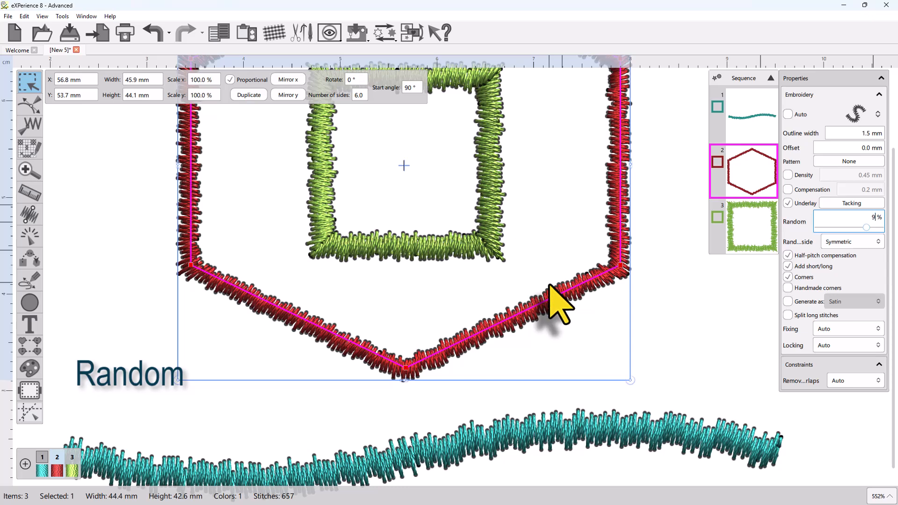
pyautogui.press('Return')
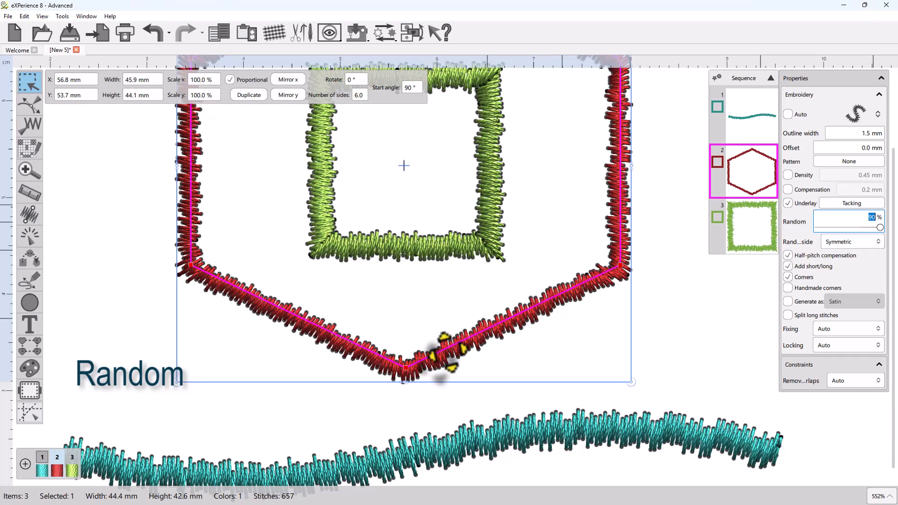
pyautogui.scroll(2, 415, 380)
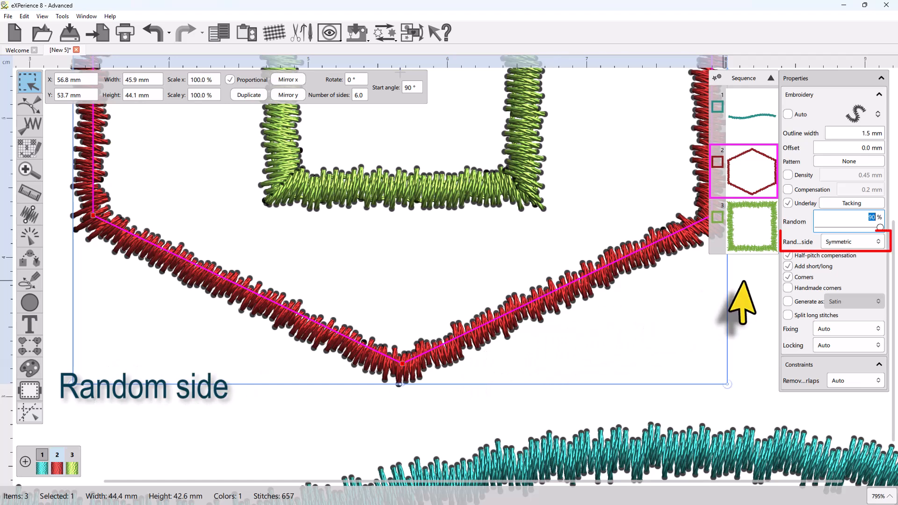
# Step: Try Side A and Side B as the random side of the hexagon's satin outline
pyautogui.click(863, 242)
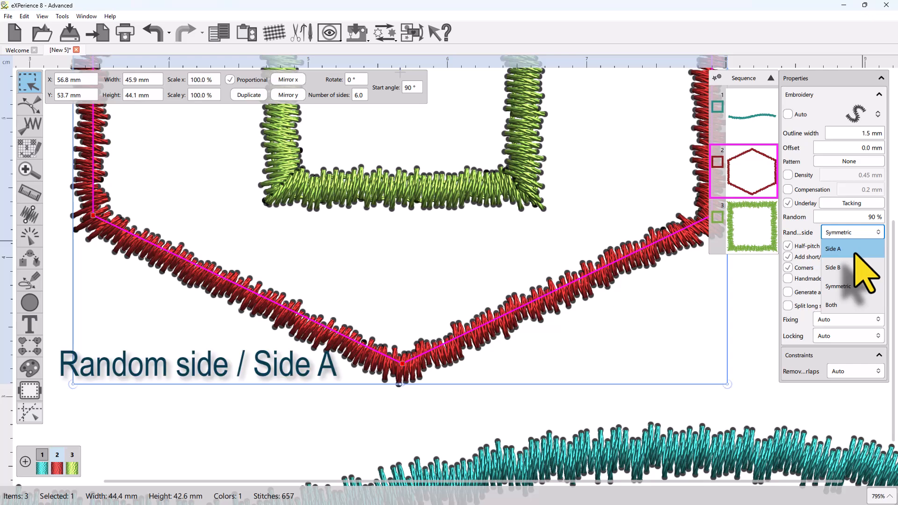
pyautogui.click(857, 252)
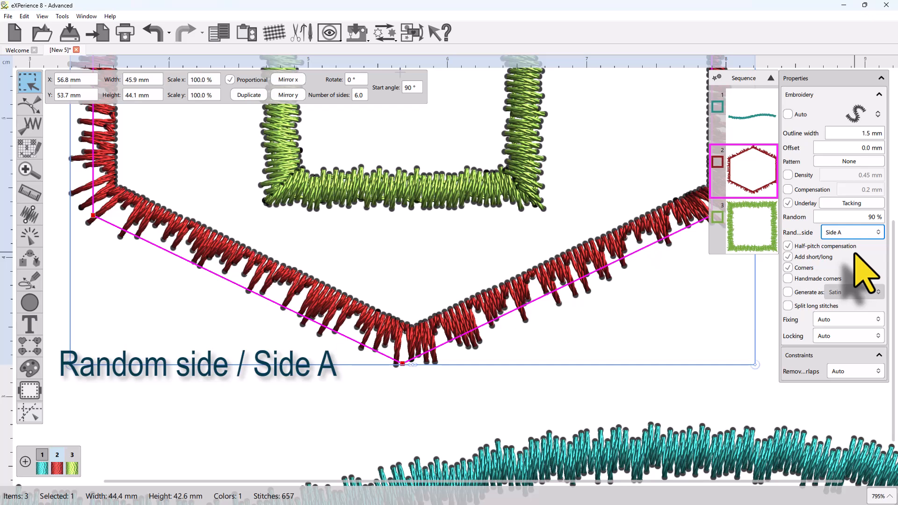
pyautogui.click(856, 232)
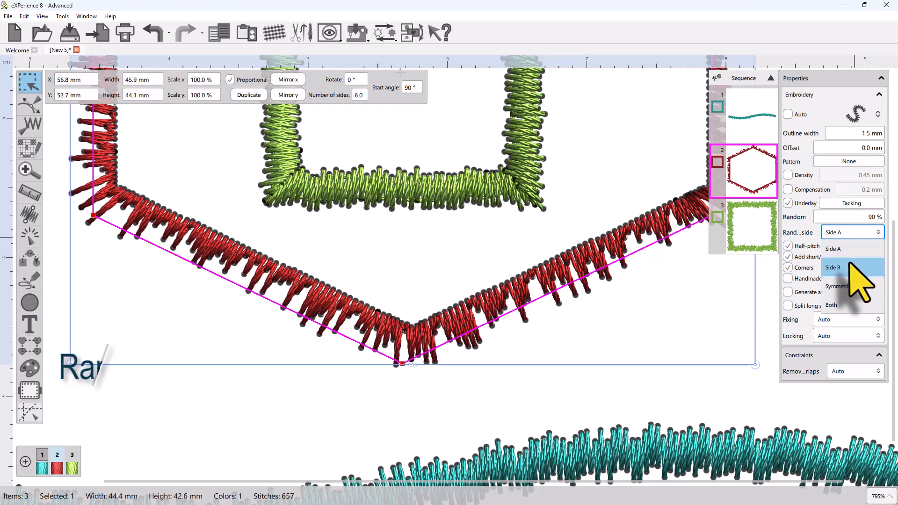
pyautogui.click(850, 267)
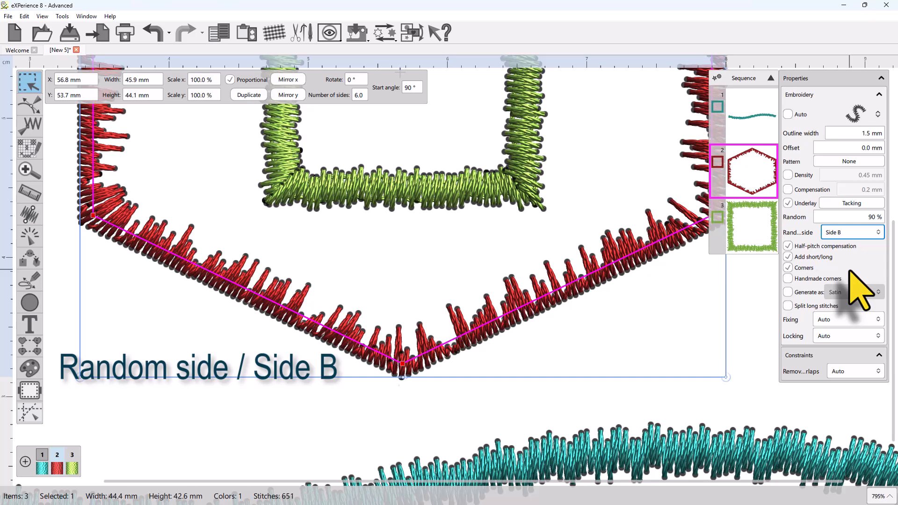
# Step: Try Symmetric as the hexagon outline's random side and set it to Both
pyautogui.click(860, 233)
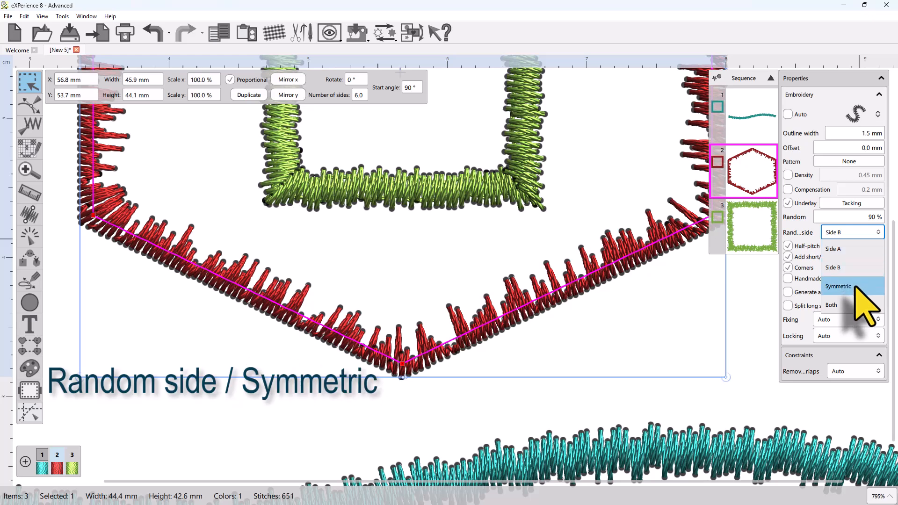
pyautogui.click(842, 286)
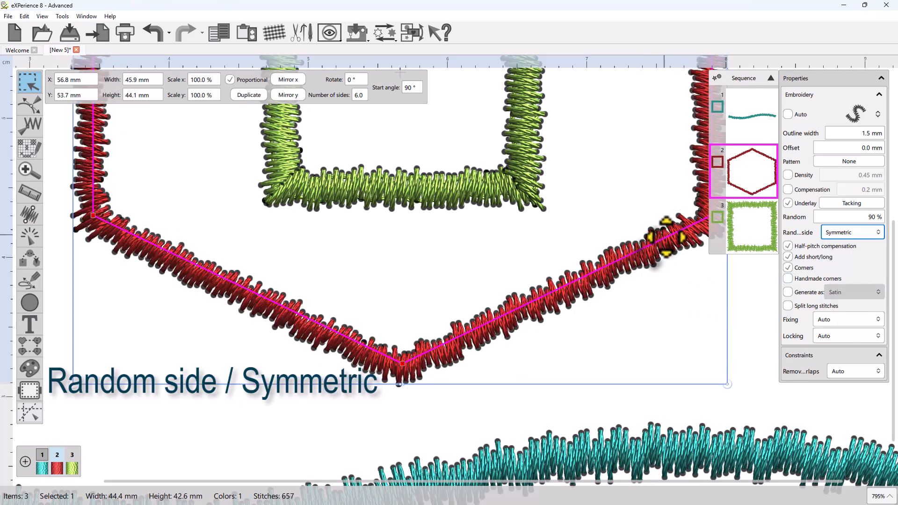
pyautogui.click(862, 234)
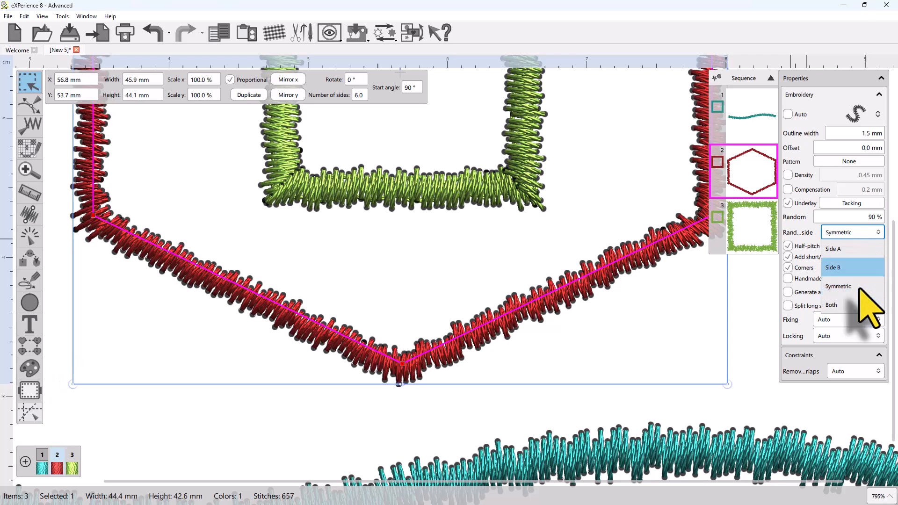
pyautogui.click(848, 305)
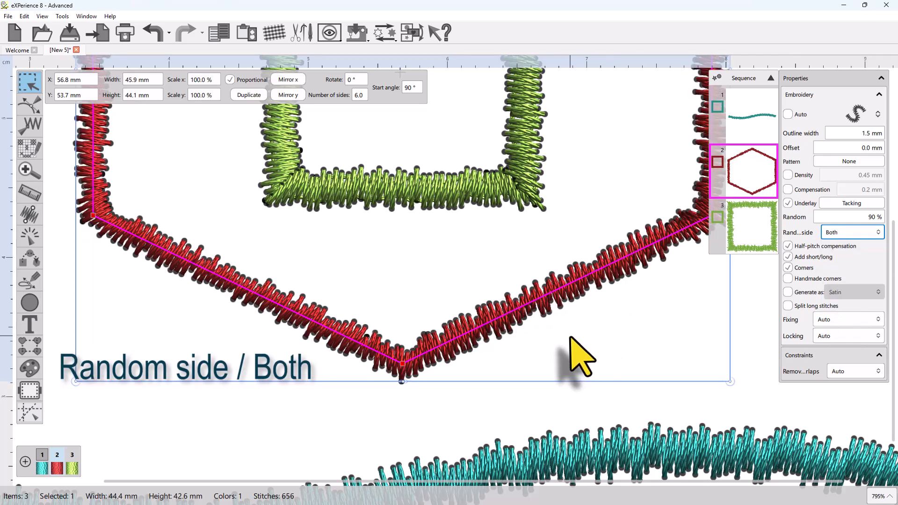
# Step: Select the teal curve below the hexagon and set its satin outline's random side to Both
pyautogui.scroll(-2, 505, 341)
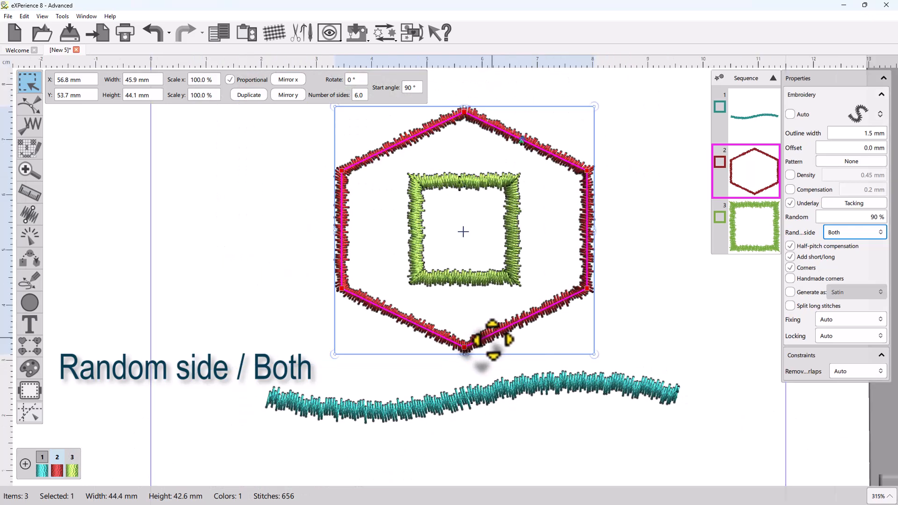
pyautogui.click(532, 389)
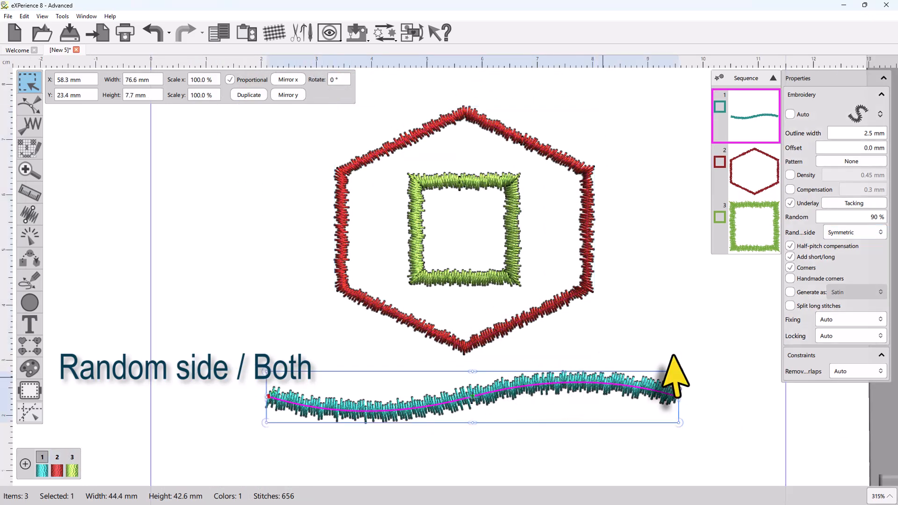
pyautogui.click(851, 232)
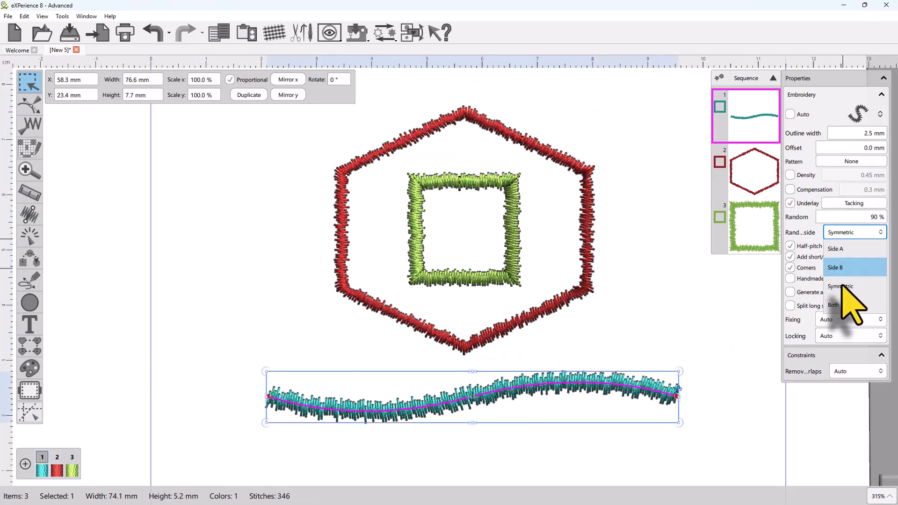
pyautogui.click(834, 305)
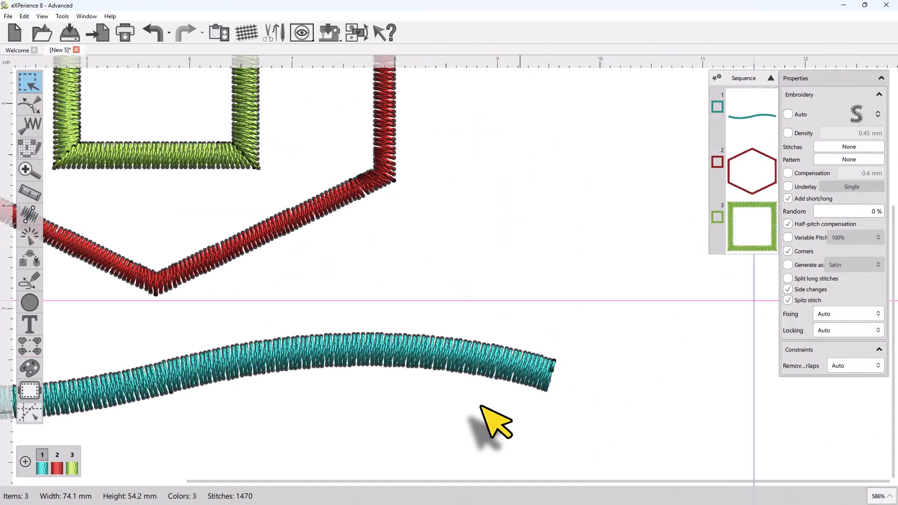
# Step: Inspect the teal curve's end in plain stitch-line view and try its satin outline without half-pitch compensation, restoring the option
pyautogui.scroll(3, 491, 420)
pyautogui.scroll(1, 651, 403)
pyautogui.press('3')
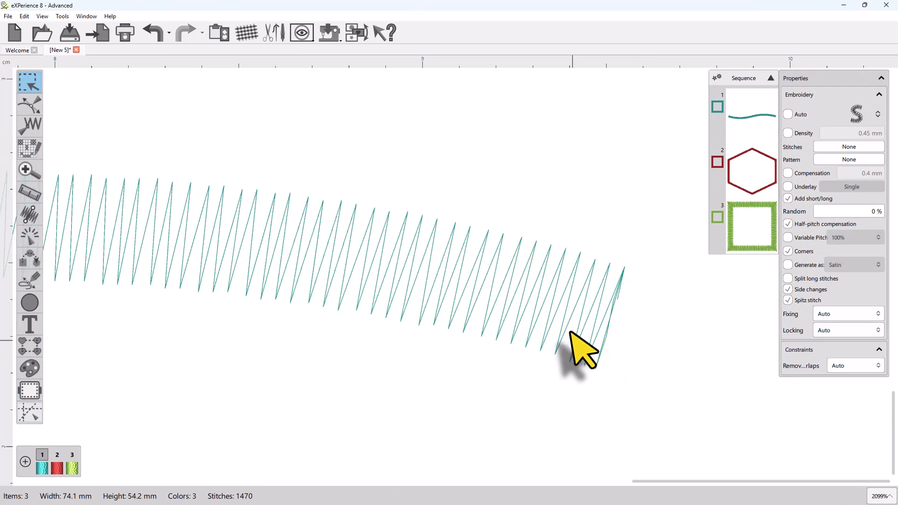
pyautogui.click(587, 312)
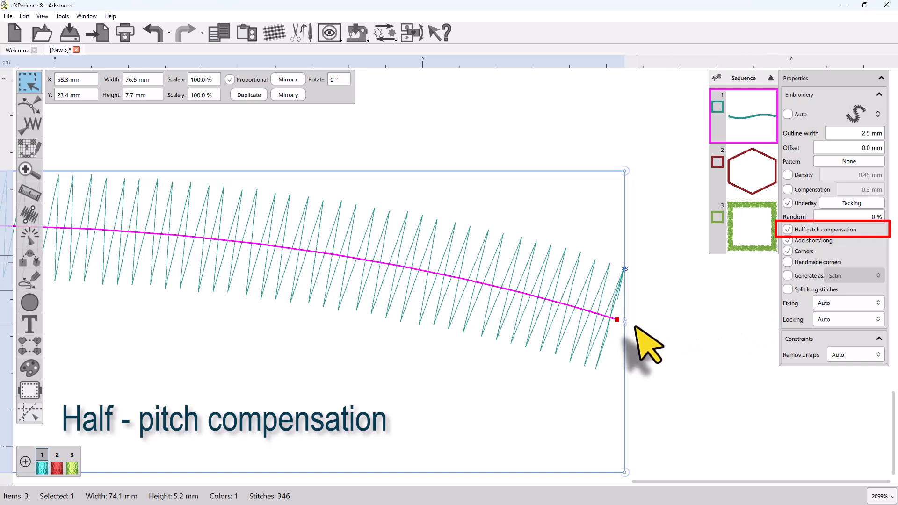
pyautogui.scroll(3, 621, 337)
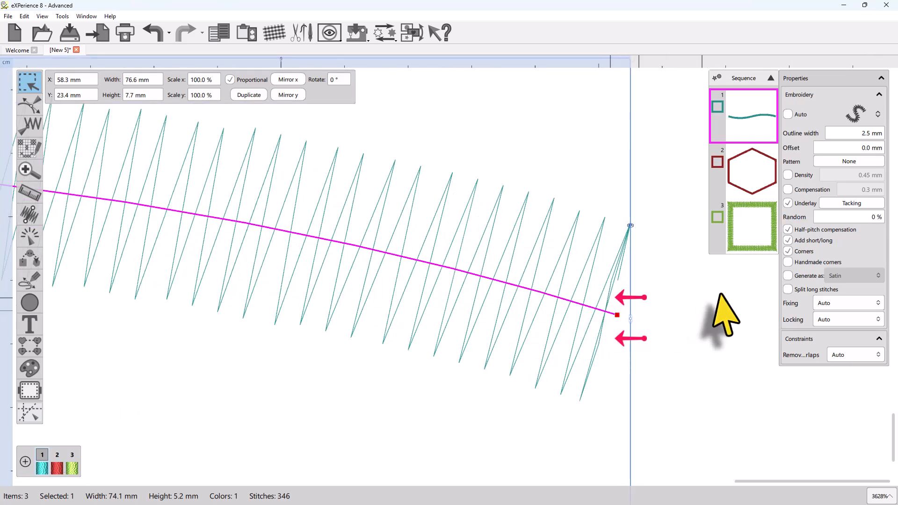
pyautogui.click(788, 229)
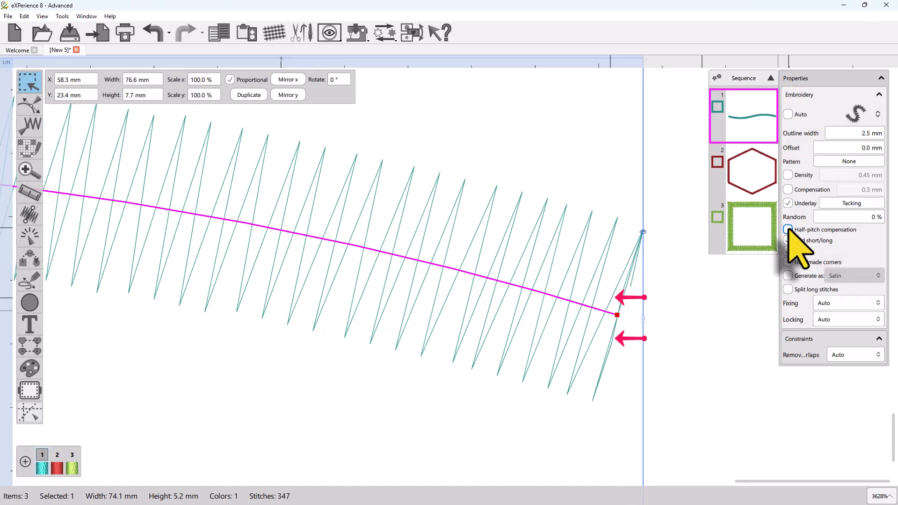
pyautogui.click(788, 229)
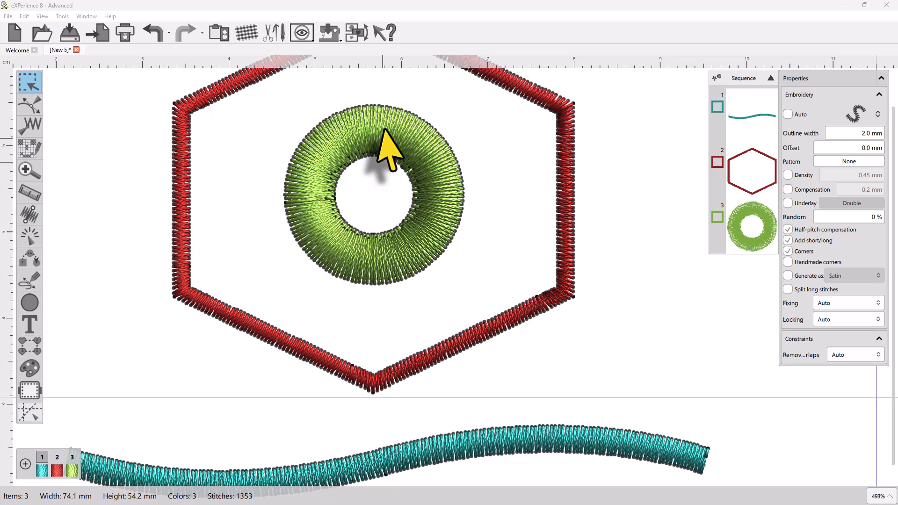
# Step: Select the green ring, show it as plain stitch lines and compare its satin outline with and without Add short/long
pyautogui.scroll(4, 388, 147)
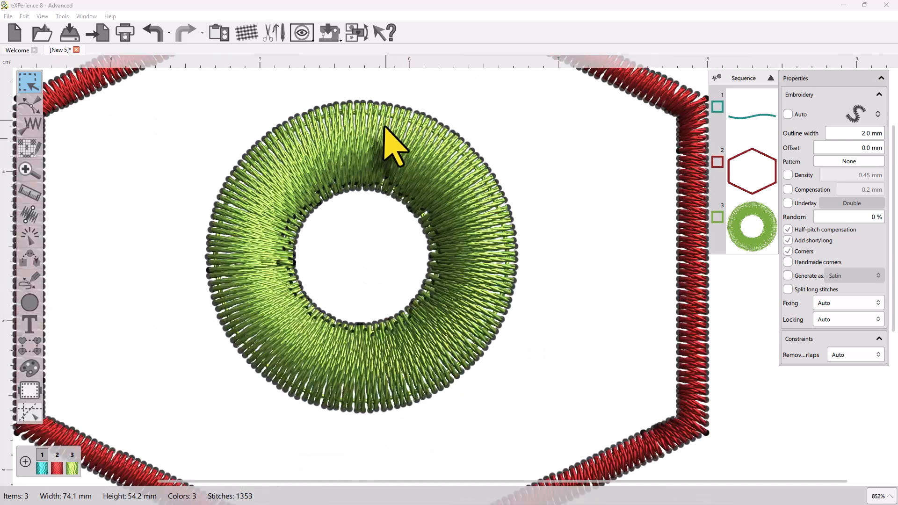
pyautogui.click(472, 203)
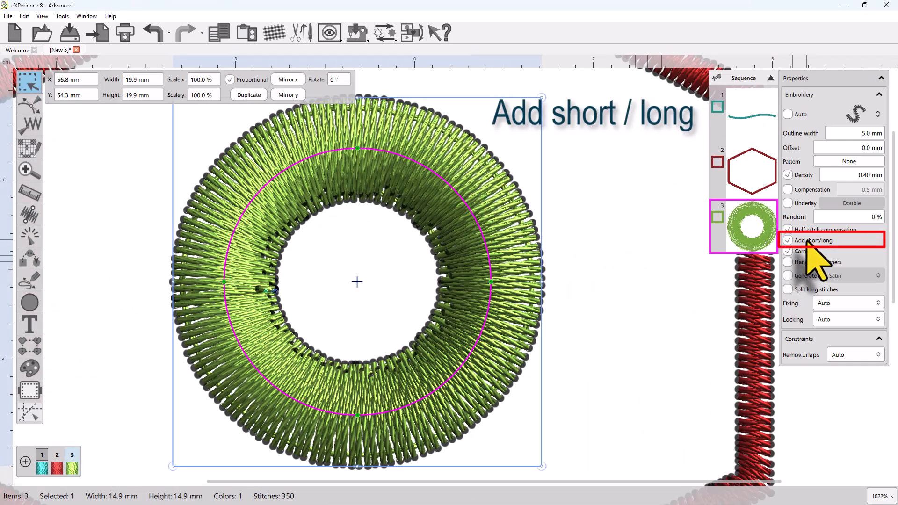
pyautogui.press('3')
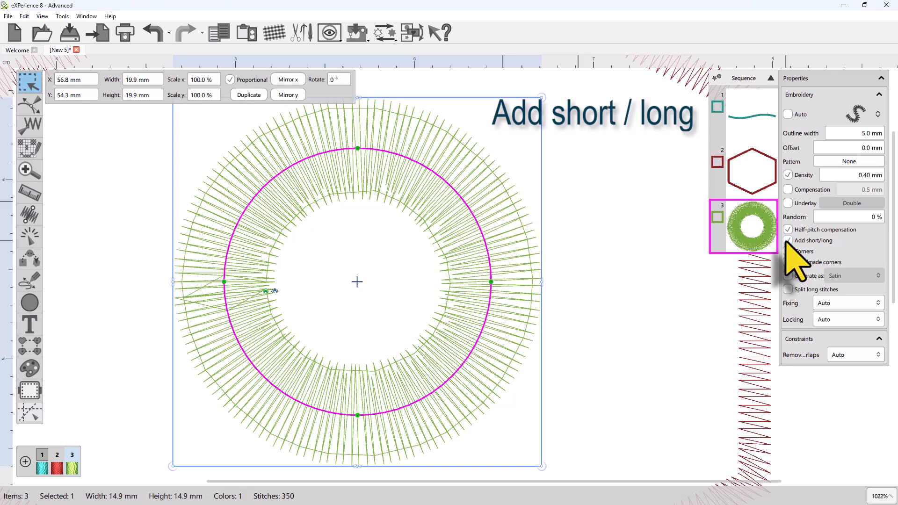
pyautogui.click(787, 240)
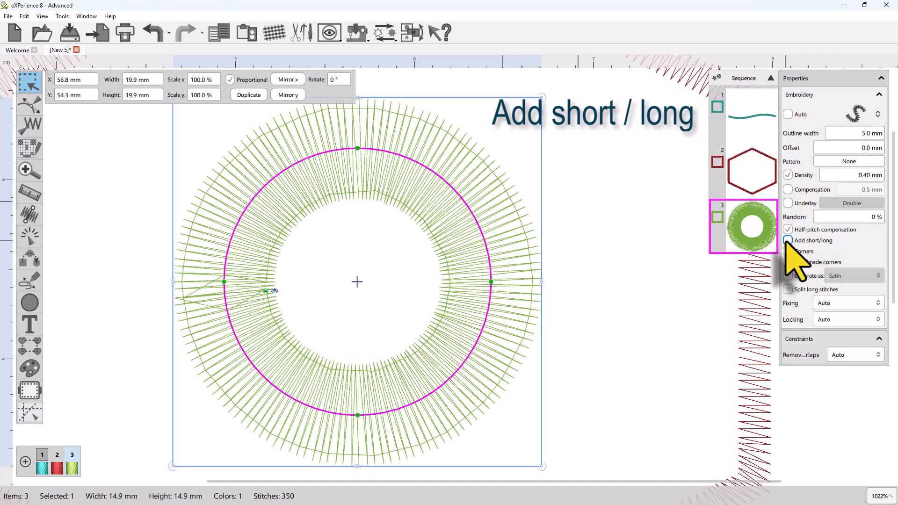
pyautogui.click(787, 241)
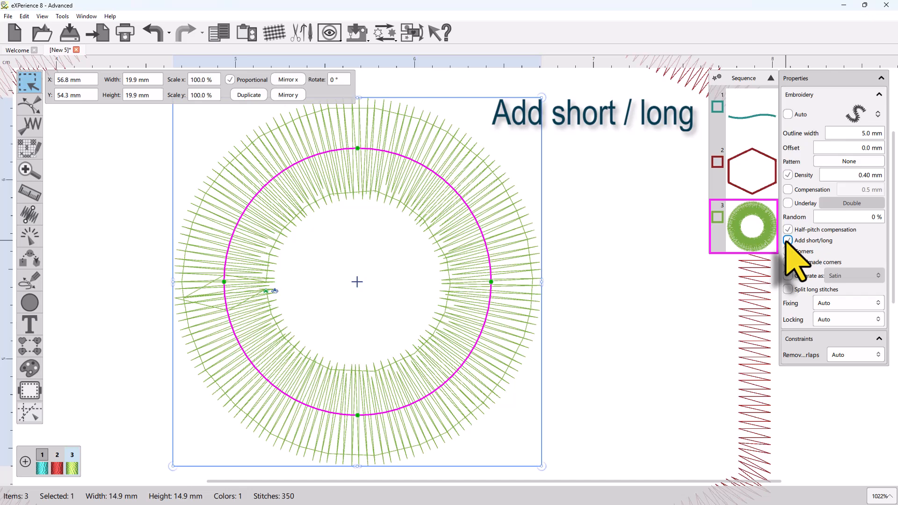
pyautogui.click(786, 241)
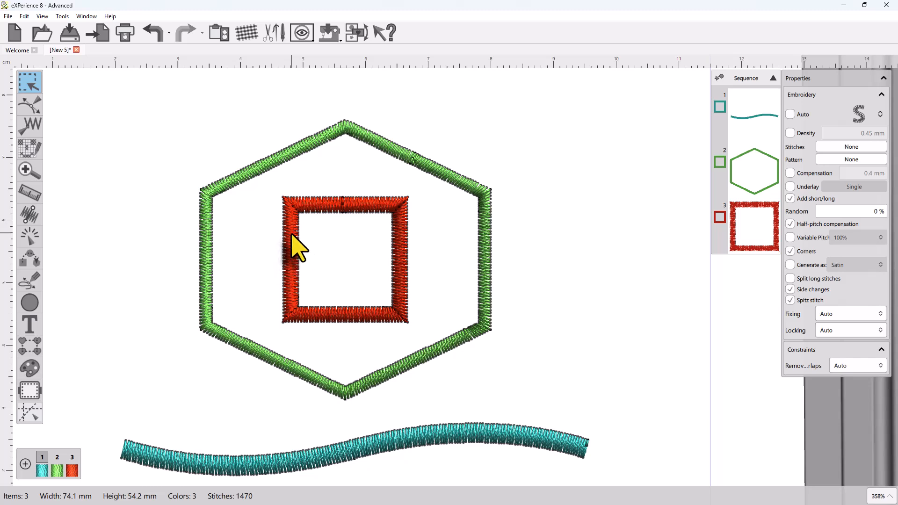
# Step: Select the red square and compare one corner with the Corners option off and on, in both realistic and stitch-line views
pyautogui.click(294, 245)
pyautogui.scroll(10, 278, 201)
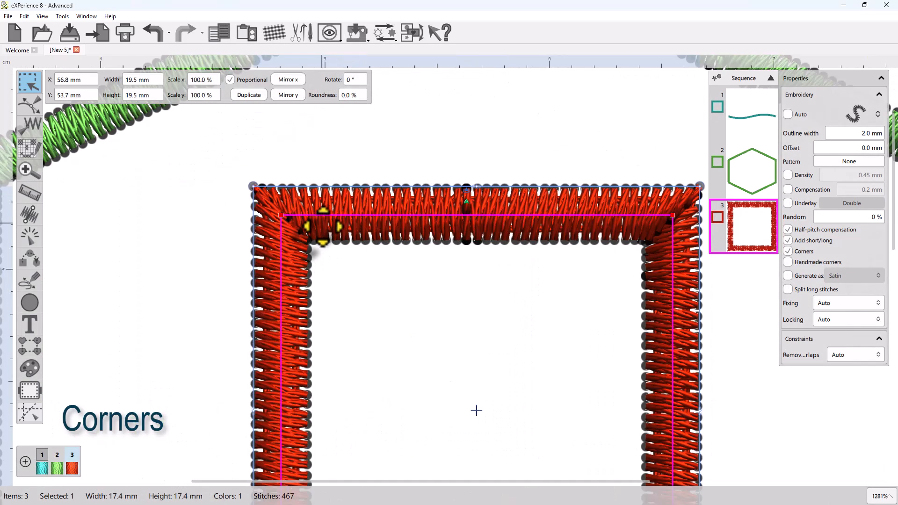
pyautogui.click(788, 252)
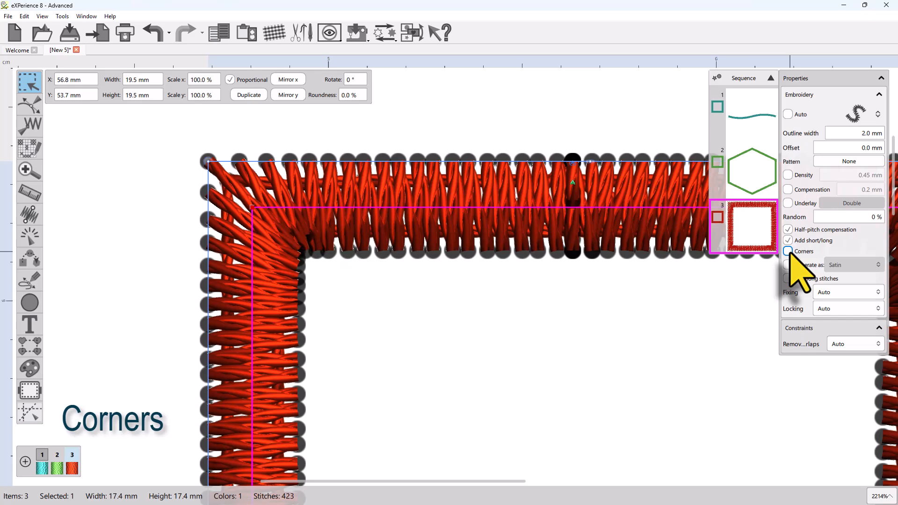
pyautogui.press('1')
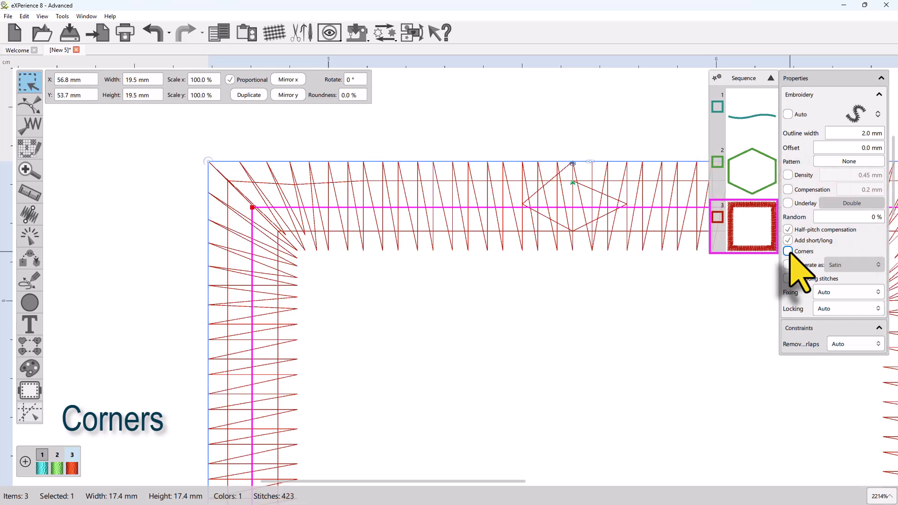
pyautogui.click(789, 252)
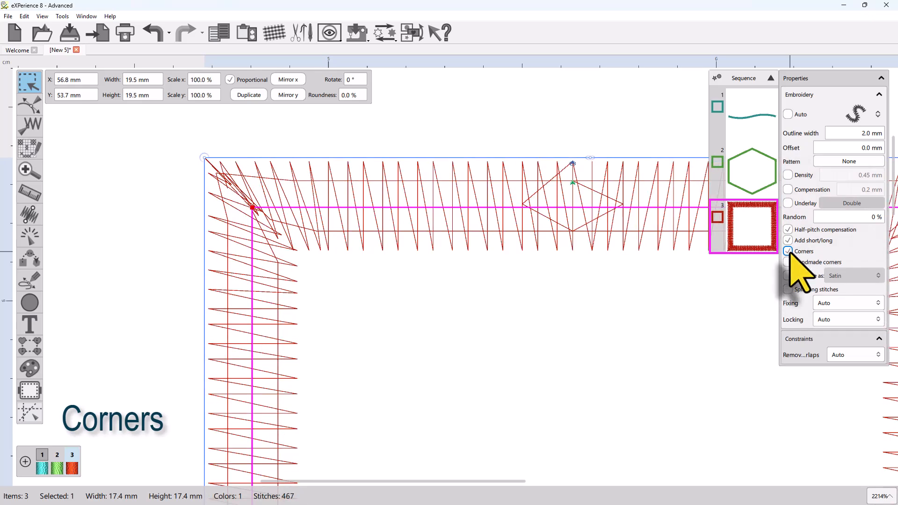
pyautogui.press('3')
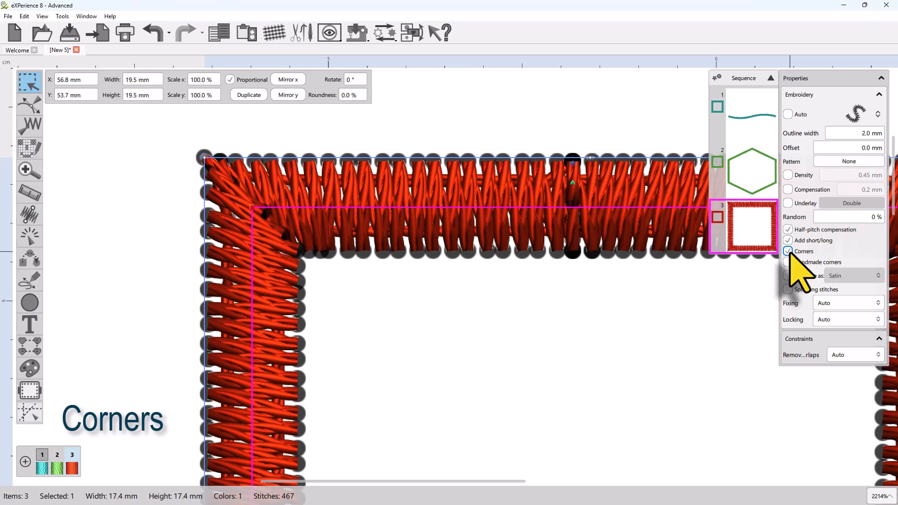
pyautogui.click(788, 251)
pyautogui.press('3')
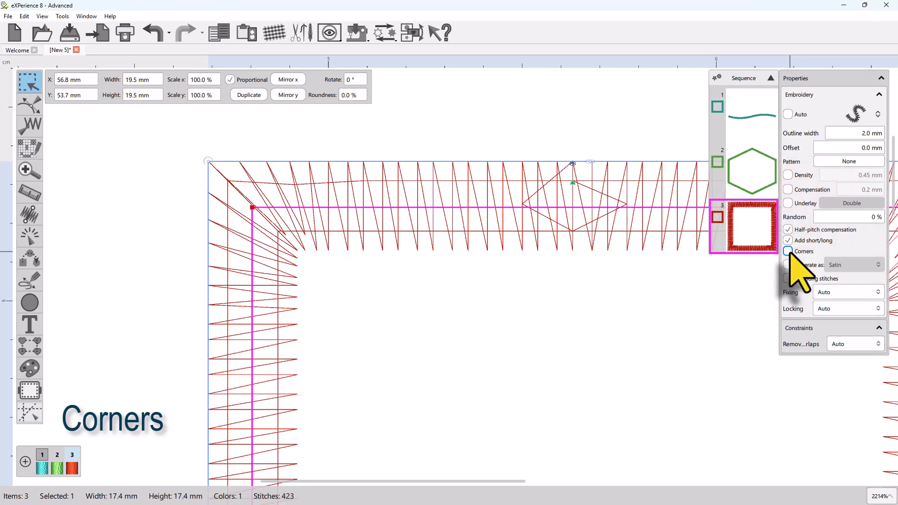
pyautogui.click(788, 252)
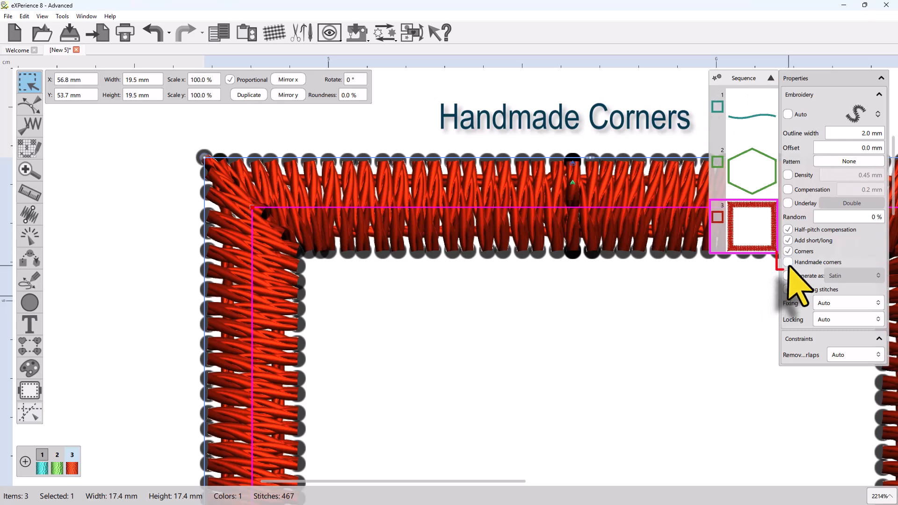
# Step: Try the Handmade corners option on the red square's satin outline, comparing the corner stitches with it on and off
pyautogui.click(788, 262)
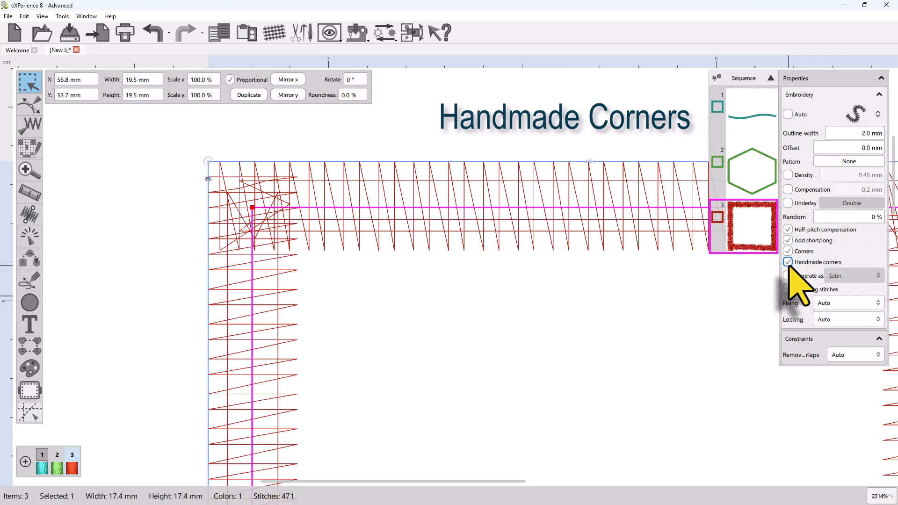
pyautogui.click(788, 263)
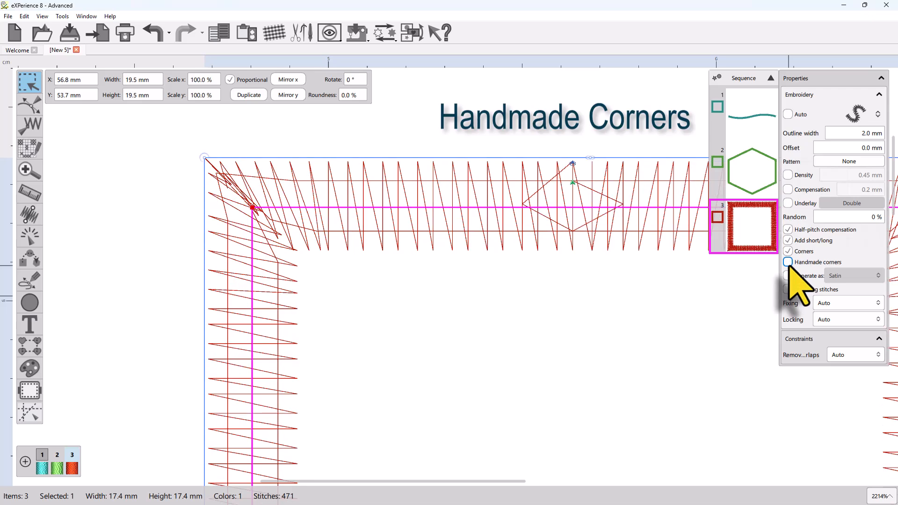
pyautogui.click(788, 262)
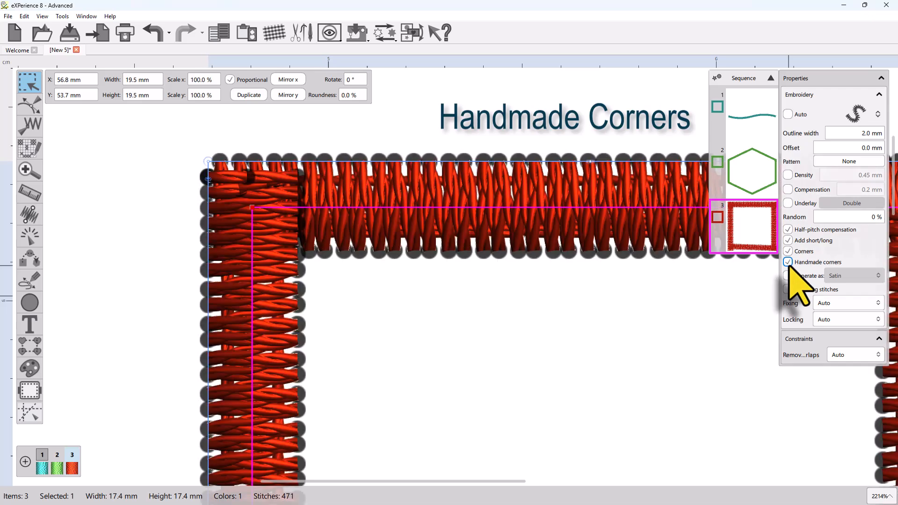
pyautogui.click(788, 262)
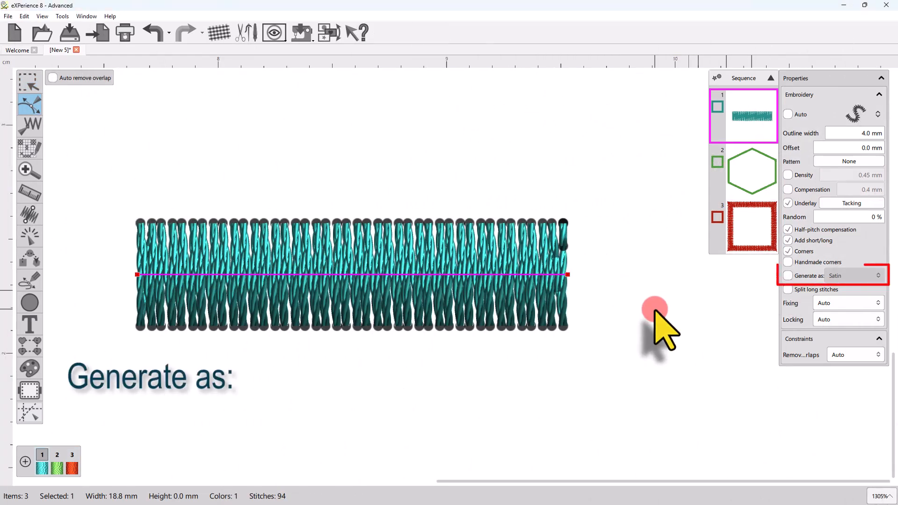
# Step: Show the straight teal outline as plain stitch lines, enable Generate as and set it to Zig-Zag
pyautogui.press('r')
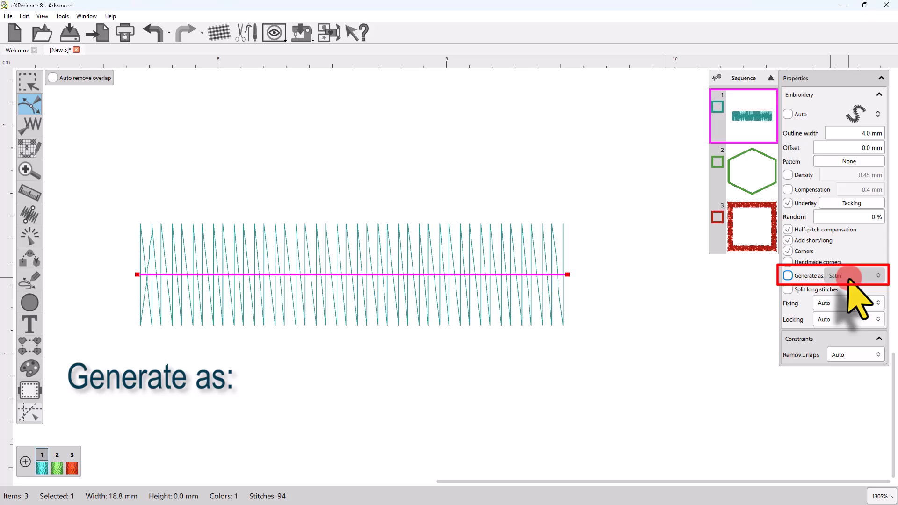
pyautogui.click(787, 275)
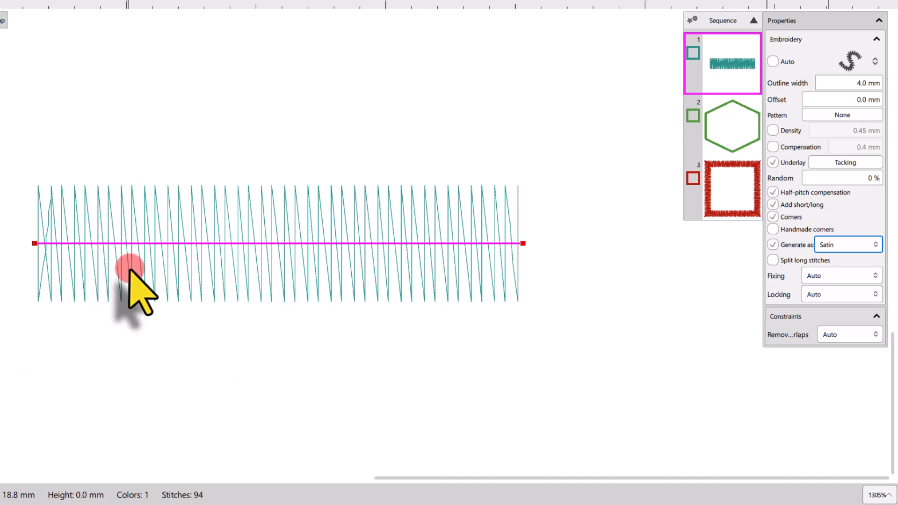
pyautogui.click(825, 244)
pyautogui.click(835, 282)
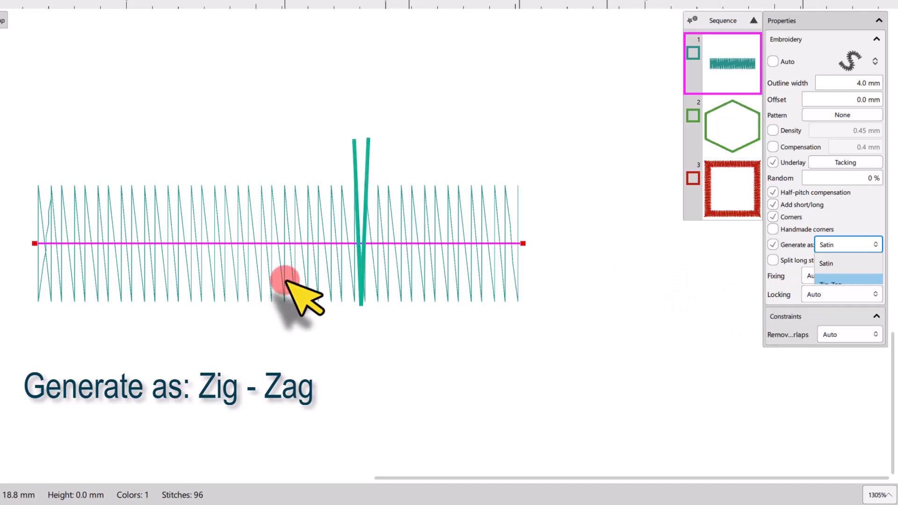
pyautogui.scroll(2, 358, 293)
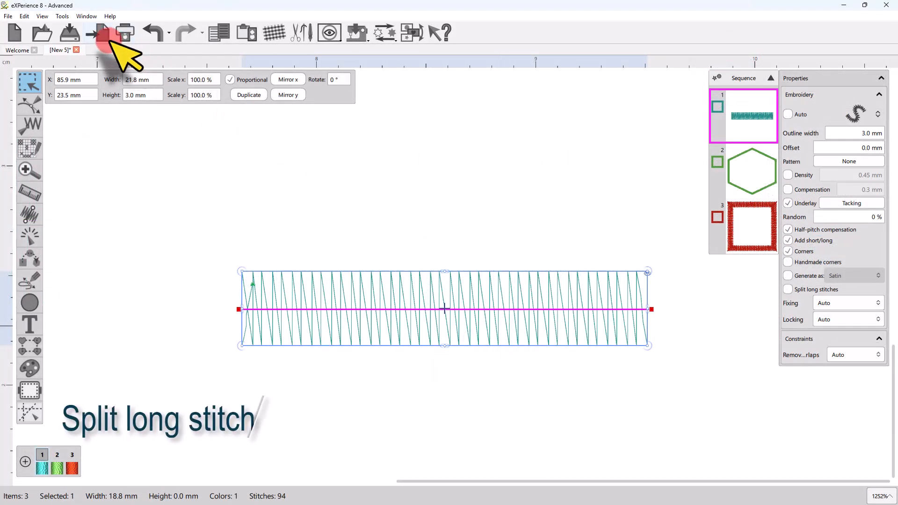
# Step: Display the stitch points and set the straight teal line's outline width to 8 mm
pyautogui.click(40, 16)
pyautogui.click(69, 50)
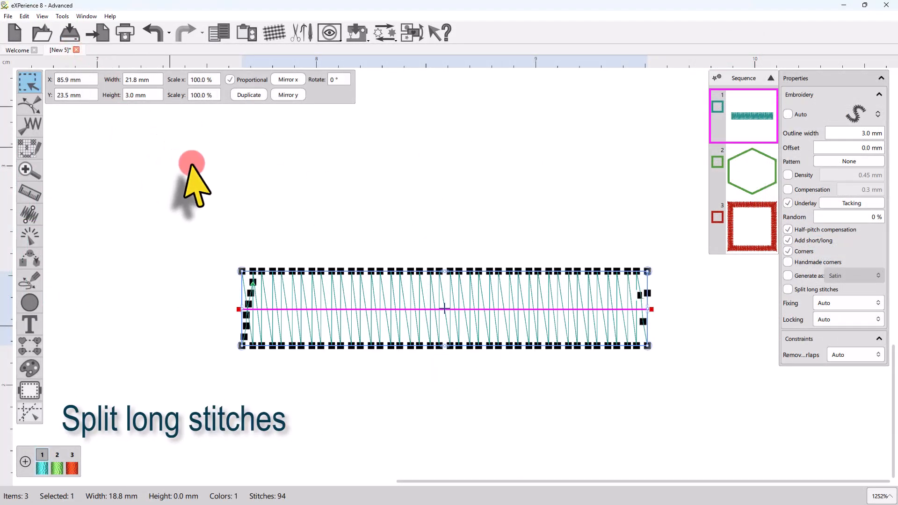
pyautogui.click(862, 133)
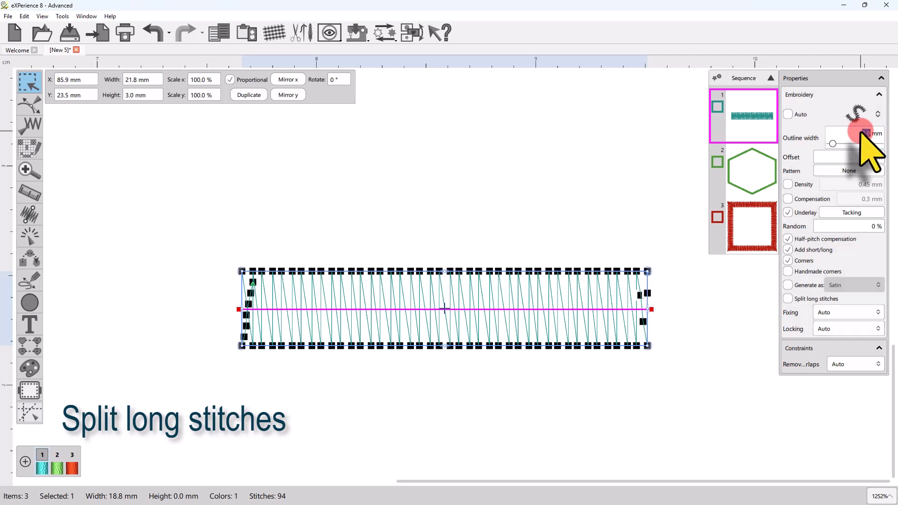
pyautogui.write('8')
pyautogui.press('Return')
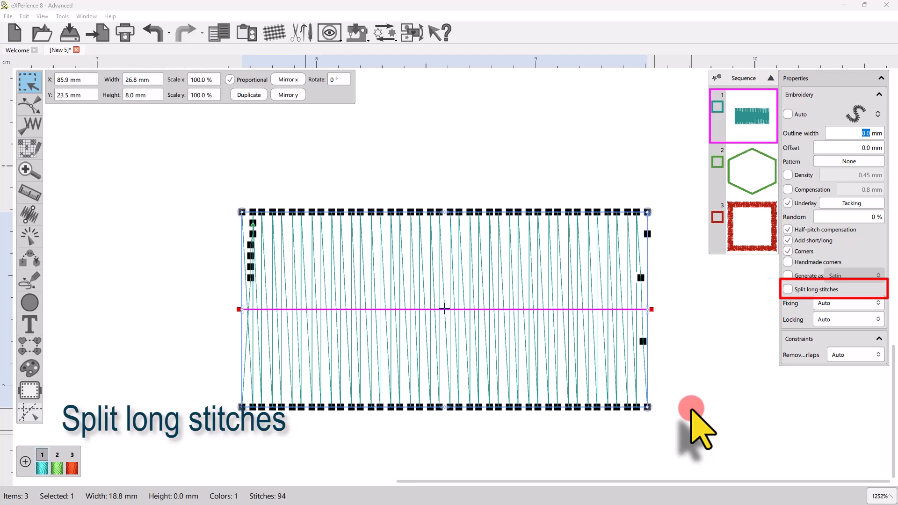
# Step: Try Split long stitches on the 8 mm teal satin outline and switch the option off again
pyautogui.click(788, 289)
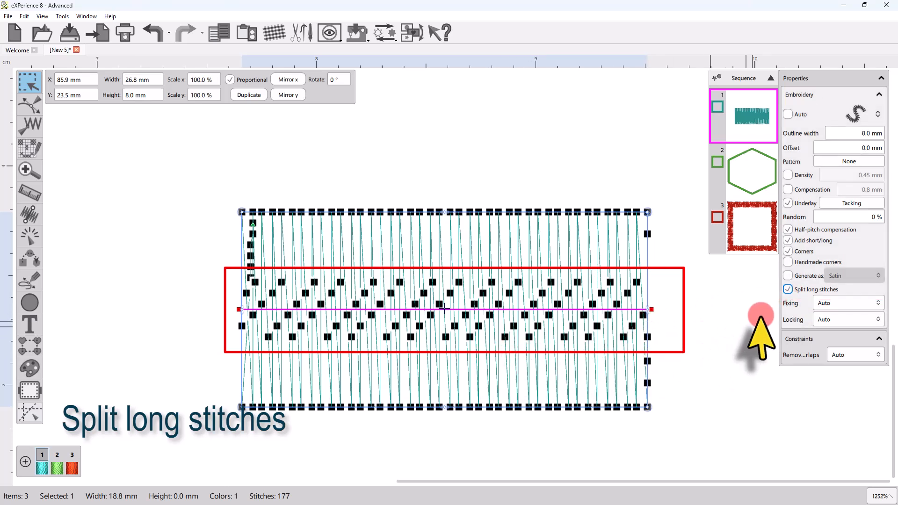
pyautogui.click(788, 289)
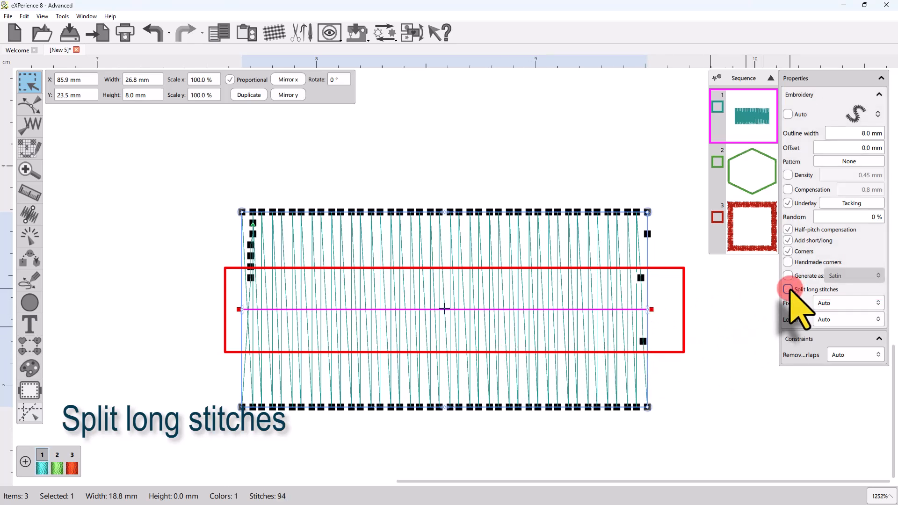
# Step: Turn Split long stitches back on for the 8 mm teal satin outline and examine the split points along its middle
pyautogui.click(788, 289)
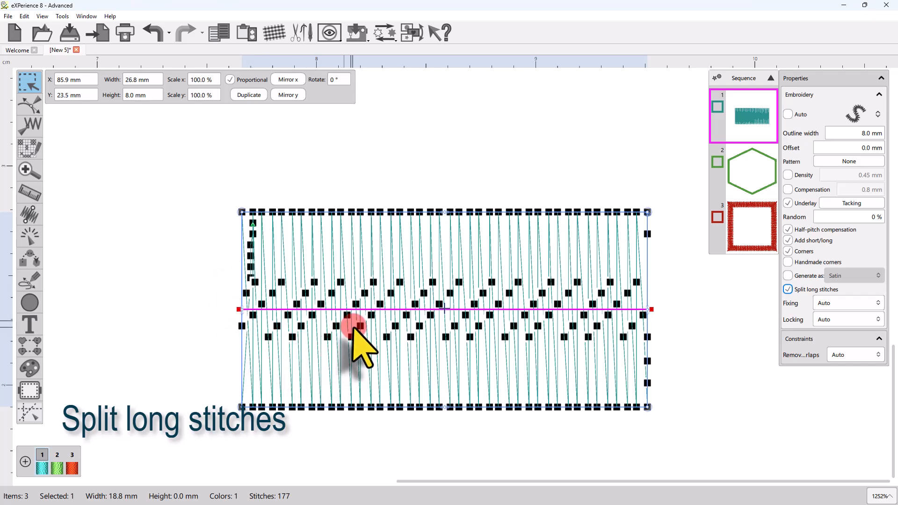
pyautogui.scroll(1, 421, 322)
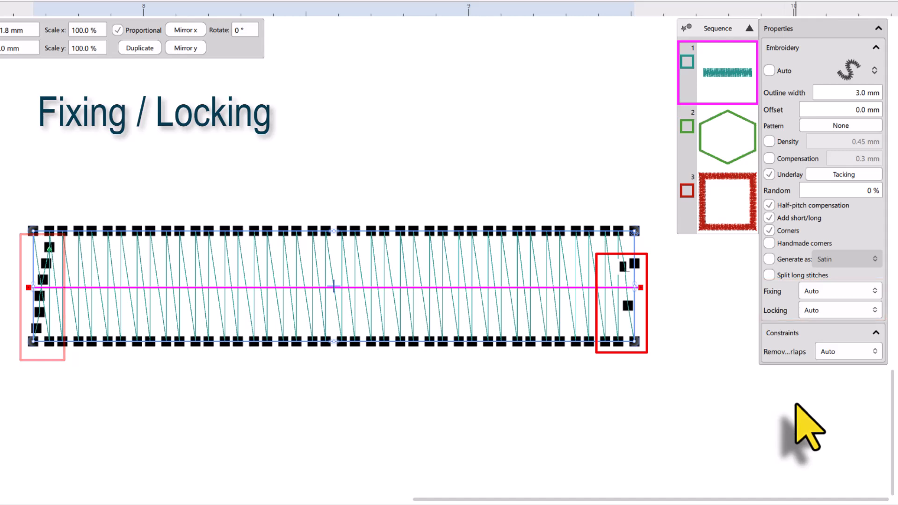
# Step: Try Fixing set to Never on the 3 mm teal satin outline and finish with Fixing set to Always
pyautogui.click(813, 291)
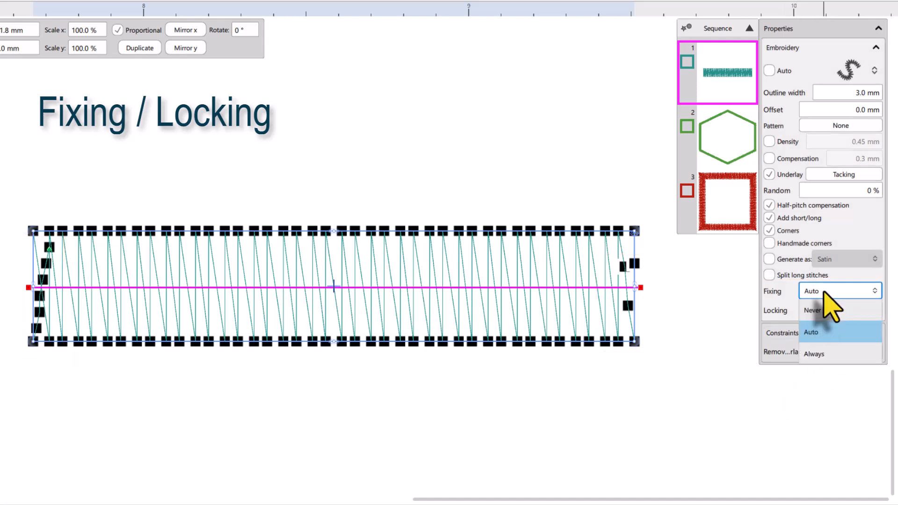
pyautogui.click(812, 310)
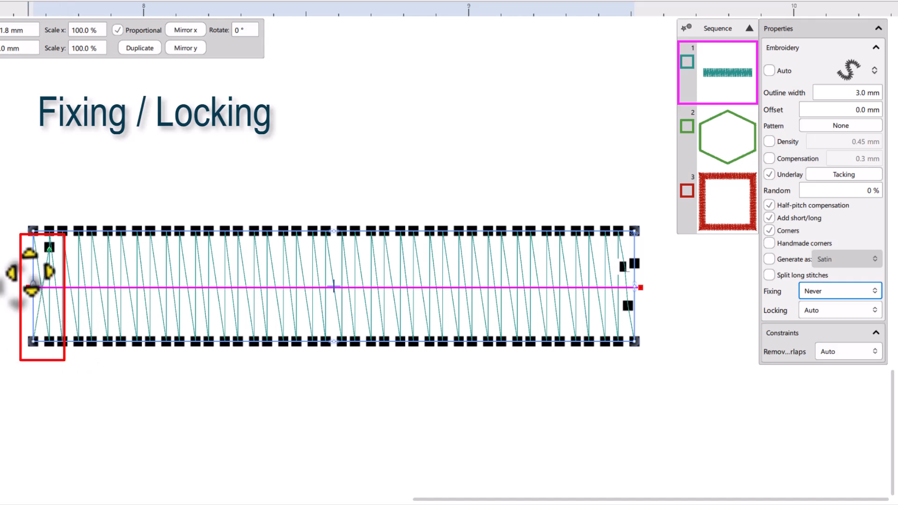
pyautogui.click(813, 292)
pyautogui.click(816, 355)
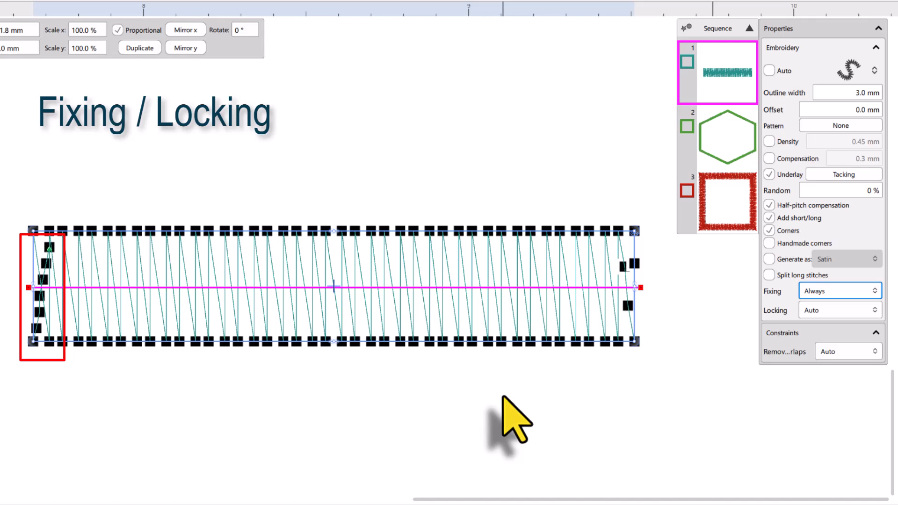
# Step: Try Locking set to Never on the teal satin outline, bring its end locking stitches back, and deselect the line
pyautogui.click(832, 309)
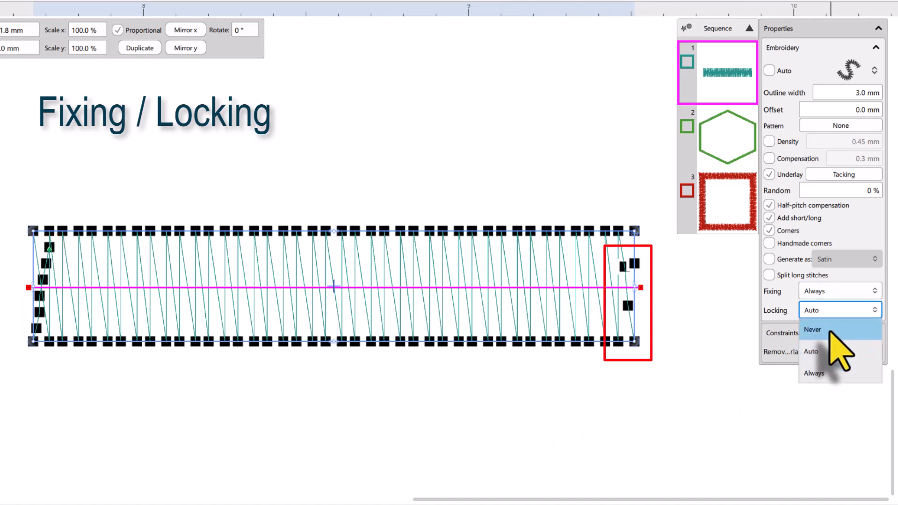
pyautogui.click(829, 329)
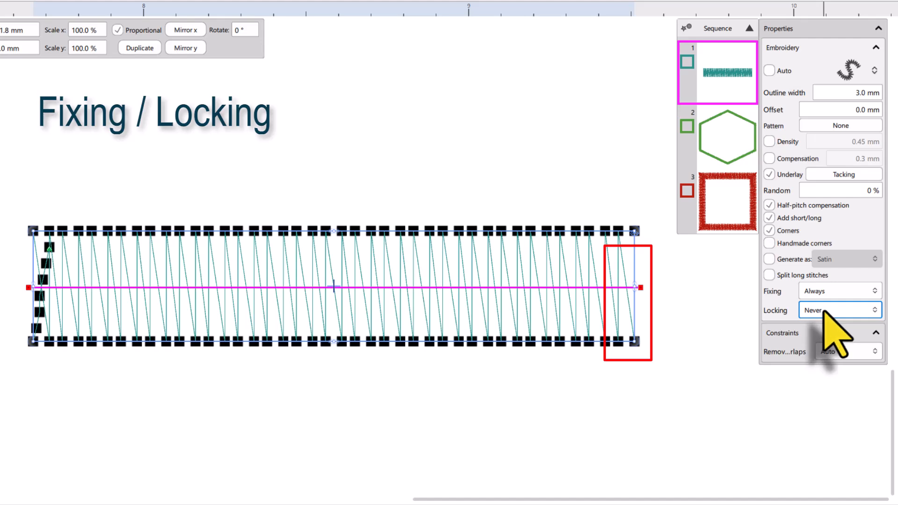
pyautogui.click(827, 309)
pyautogui.click(823, 425)
pyautogui.click(617, 445)
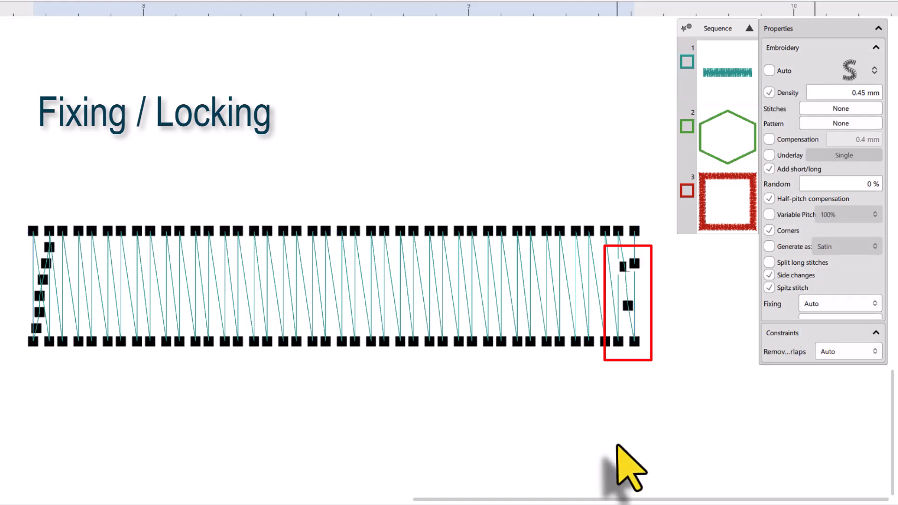